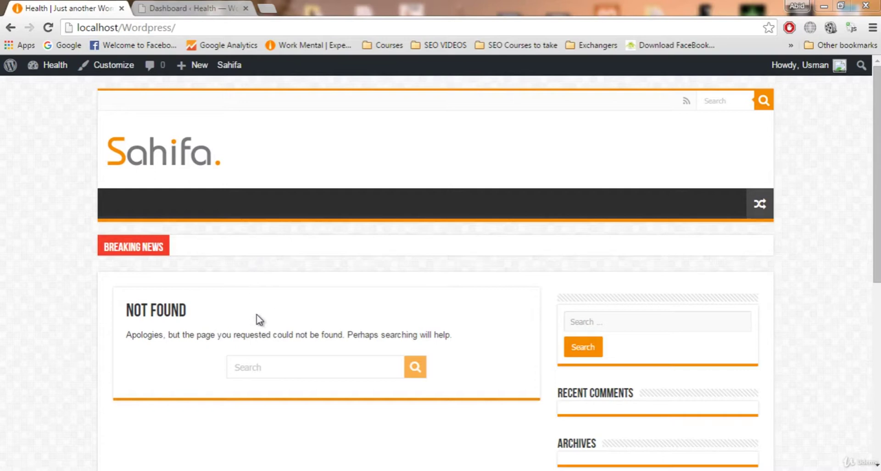
# - Open a new blank post from the dashboard via Posts > Add New
pyautogui.click(192, 10)
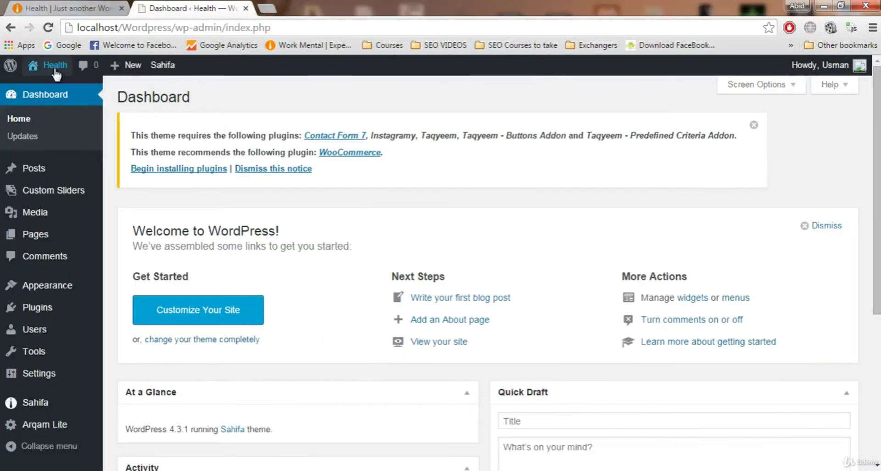
pyautogui.moveTo(36, 170)
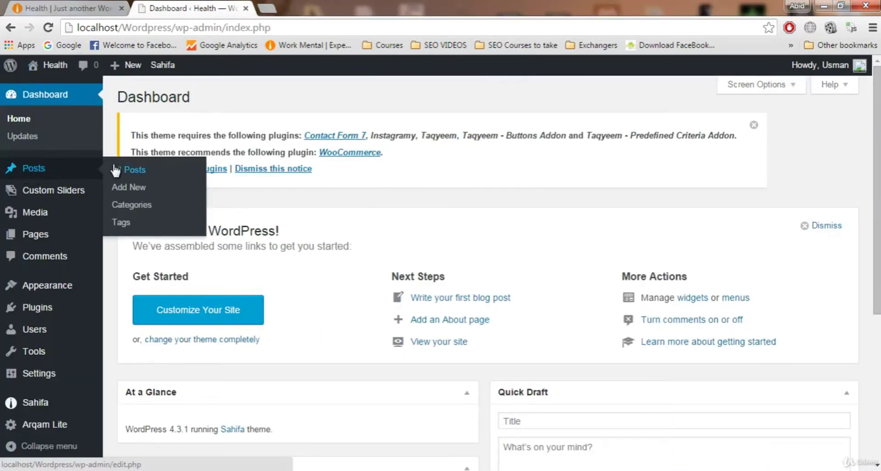
pyautogui.click(127, 188)
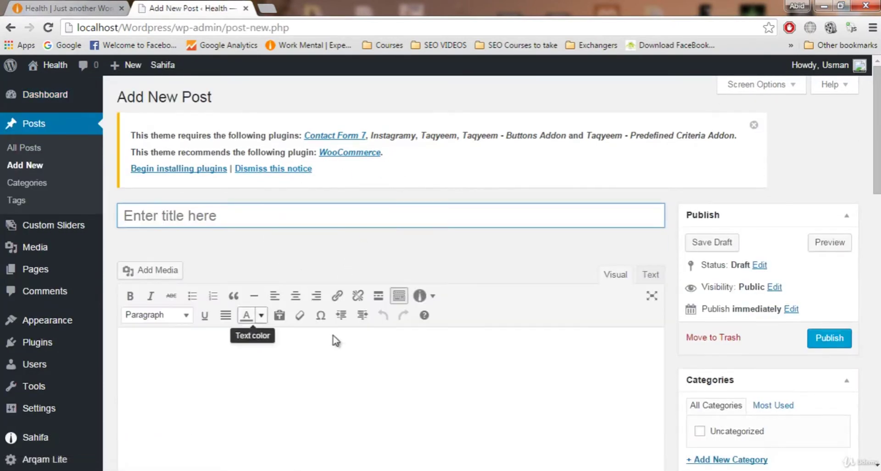
pyautogui.scroll(-3, 394, 328)
pyautogui.scroll(3, 282, 218)
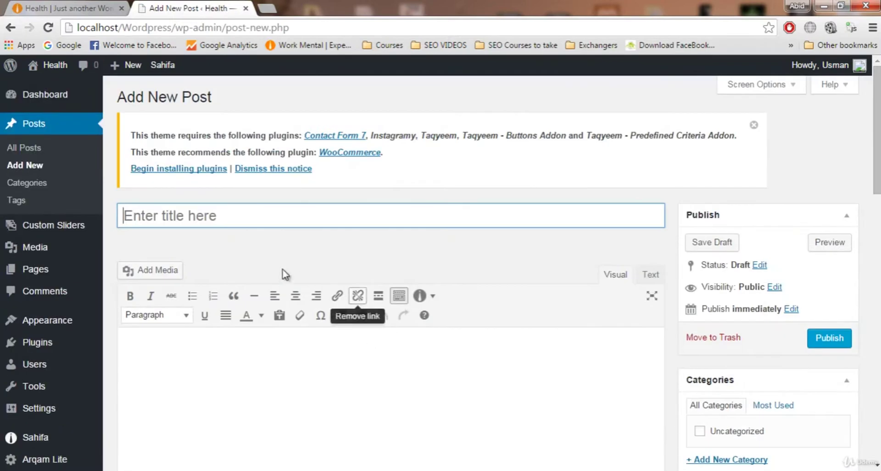
# - Click into the empty title field and then the empty body of the new post
pyautogui.click(173, 214)
pyautogui.scroll(-3, 221, 265)
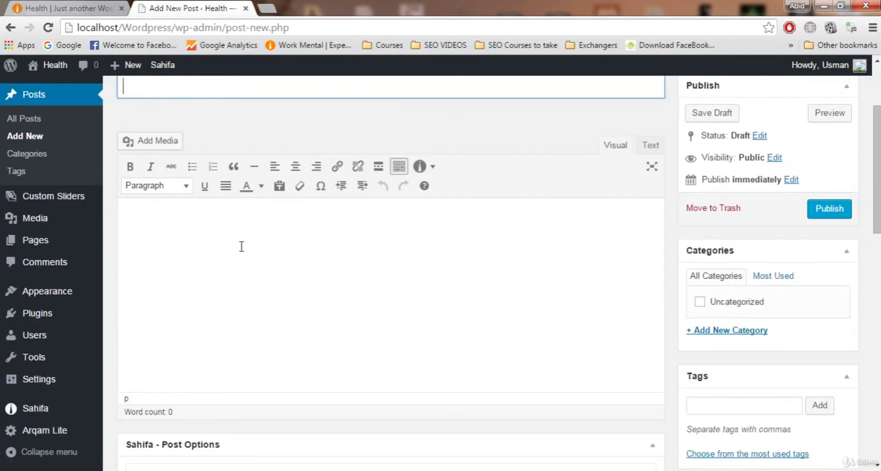
pyautogui.click(241, 232)
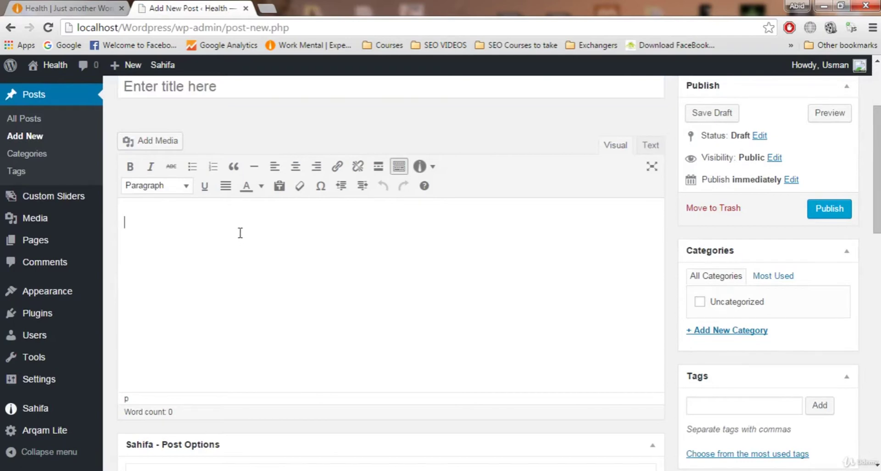
pyautogui.scroll(2, 173, 321)
pyautogui.scroll(-2, 167, 267)
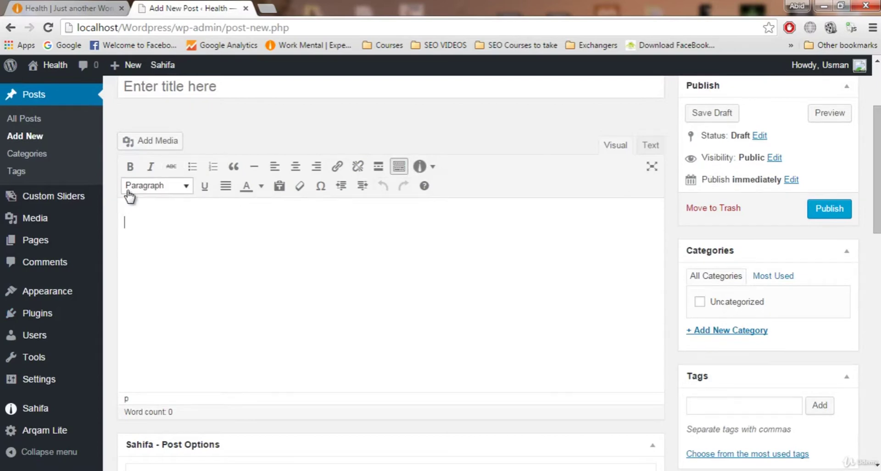
# - Hide and re-show the second formatting toolbar row, leaving the caret in the body
pyautogui.click(398, 167)
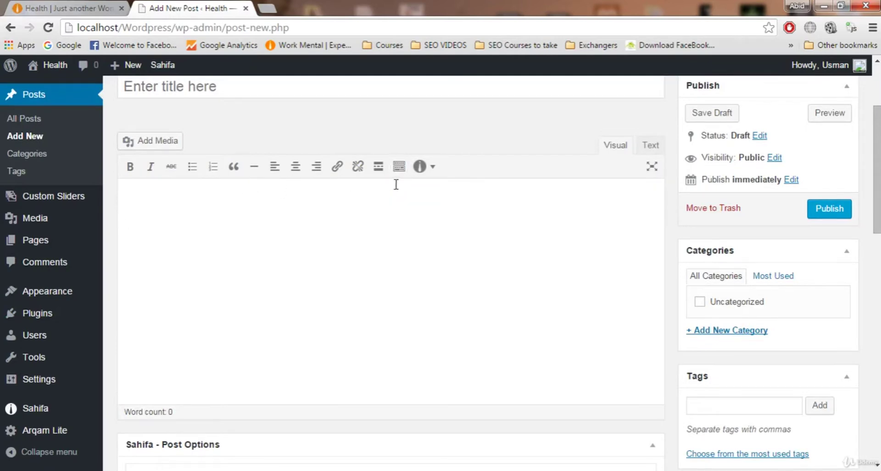
pyautogui.click(399, 167)
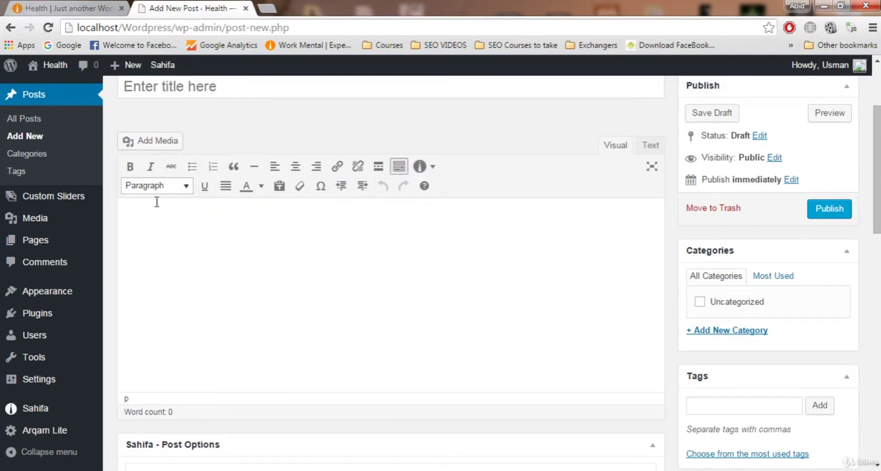
pyautogui.click(155, 240)
pyautogui.scroll(3, 278, 250)
pyautogui.scroll(-3, 277, 248)
pyautogui.scroll(2, 278, 253)
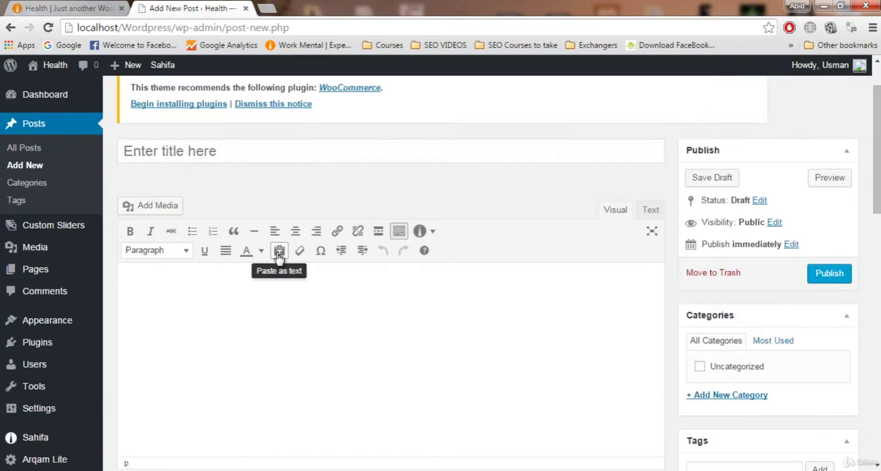
pyautogui.scroll(-2, 278, 252)
# - Title the post 'This is the first post of my blog'
pyautogui.scroll(3, 277, 252)
pyautogui.click(265, 213)
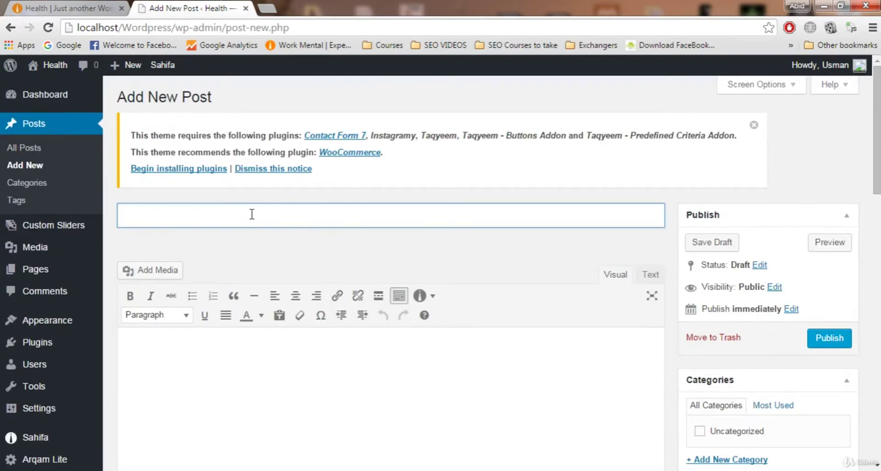
pyautogui.write('This is the f')
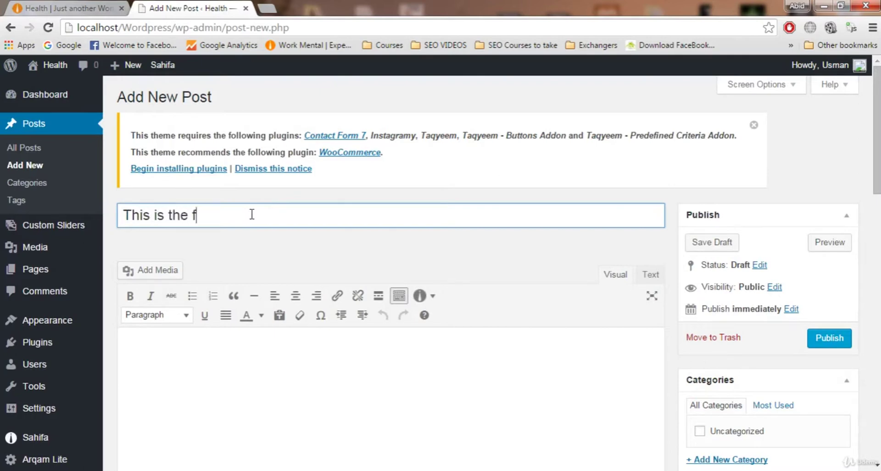
pyautogui.write('irst post')
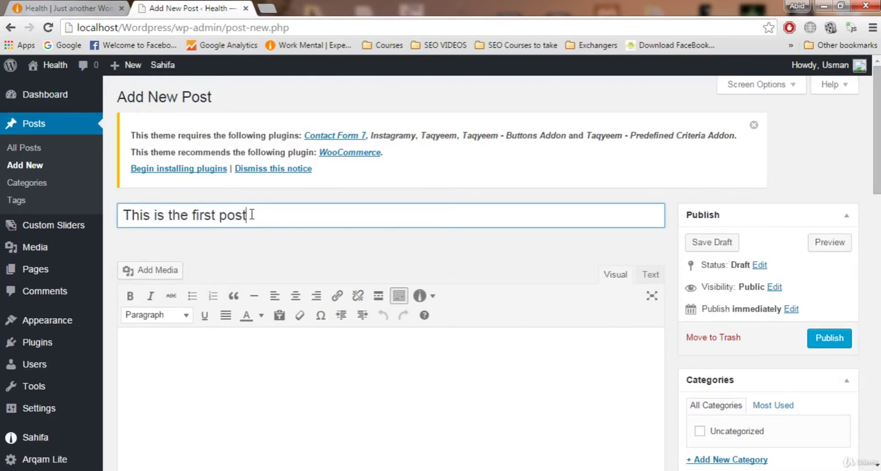
pyautogui.write(' of my blog')
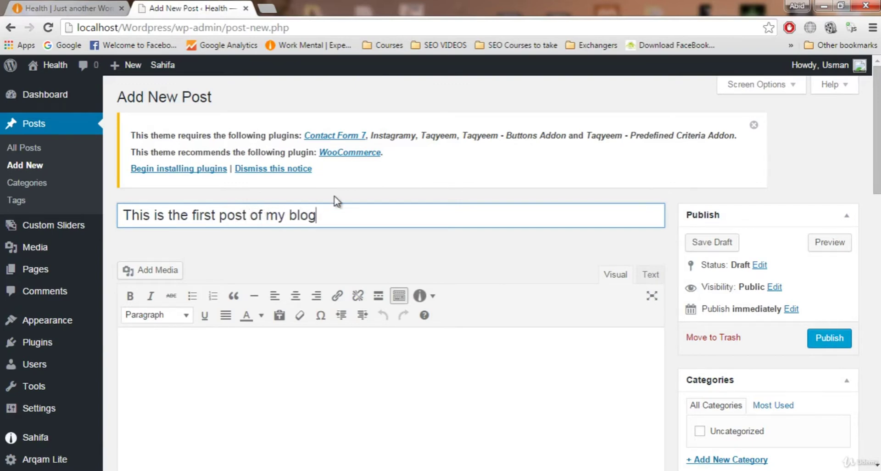
# - Fill the body with repeated copies of 'This post is amazing because this is my first post'
pyautogui.scroll(-4, 336, 199)
pyautogui.click(326, 232)
pyautogui.scroll(1, 327, 229)
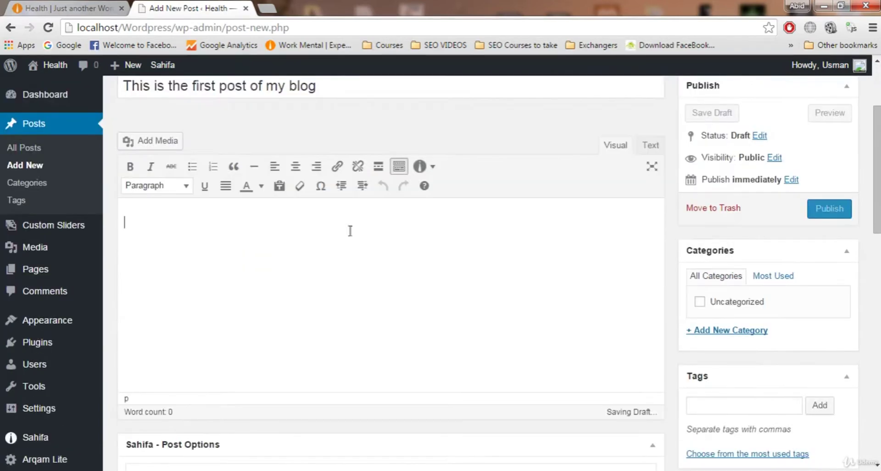
pyautogui.write('Th')
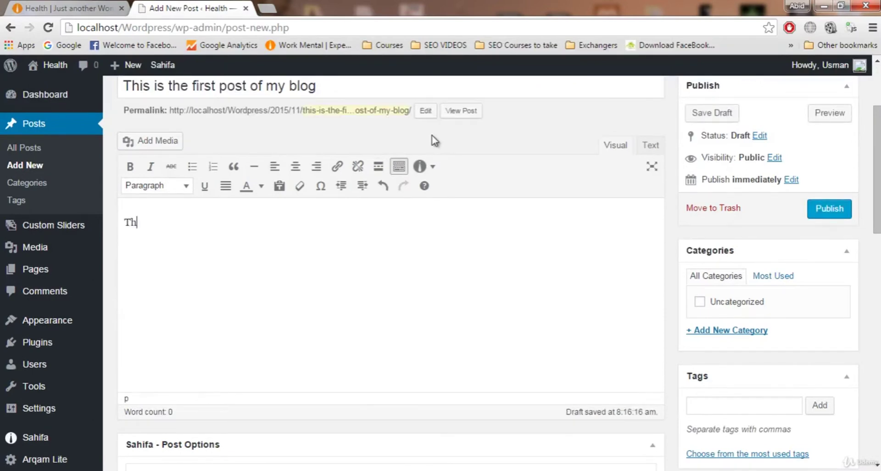
pyautogui.write('is post is amazing ')
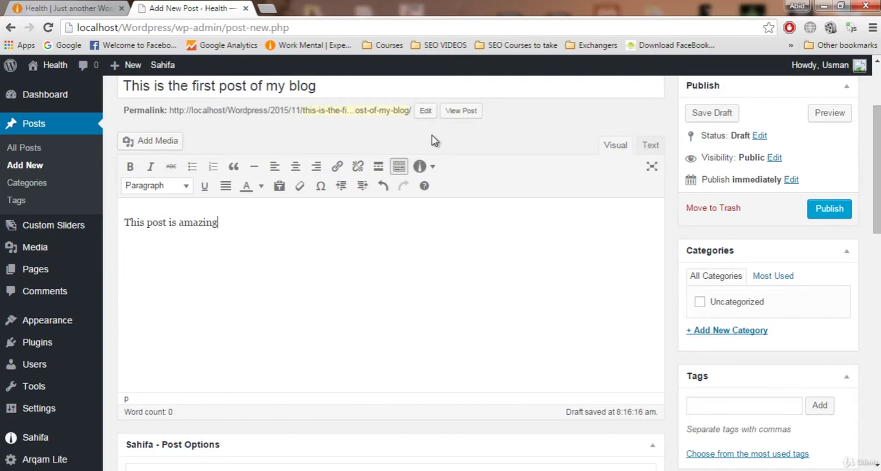
pyautogui.write('because this is my f')
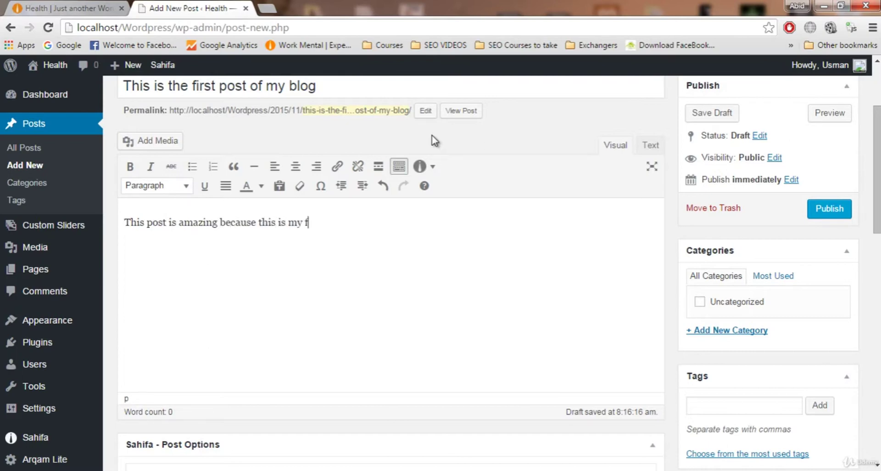
pyautogui.write('irst post')
pyautogui.hotkey('ctrl', 'a')
pyautogui.hotkey('ctrl', 'c')
pyautogui.press('Right')
pyautogui.hotkey('ctrl', 'v')
pyautogui.hotkey('ctrl', 'v')
pyautogui.hotkey('ctrl', 'v')
pyautogui.hotkey('ctrl', 'v')
pyautogui.hotkey('ctrl', 'v')
pyautogui.hotkey('ctrl', 'v')
pyautogui.hotkey('ctrl', 'v')
pyautogui.hotkey('ctrl', 'v')
pyautogui.hotkey('ctrl', 'v')
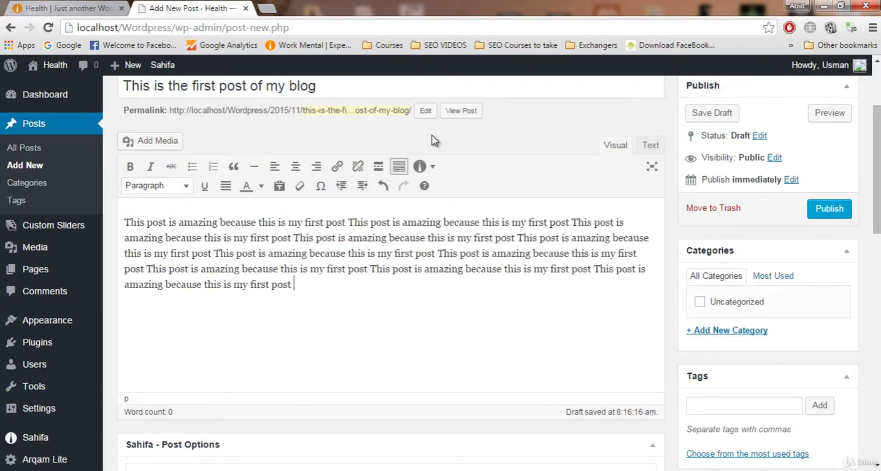
pyautogui.hotkey('ctrl', 'a')
pyautogui.hotkey('ctrl', 'c')
pyautogui.press('Right')
pyautogui.hotkey('ctrl', 'v')
pyautogui.hotkey('ctrl', 'v')
pyautogui.hotkey('ctrl', 'v')
pyautogui.hotkey('ctrl', 'v')
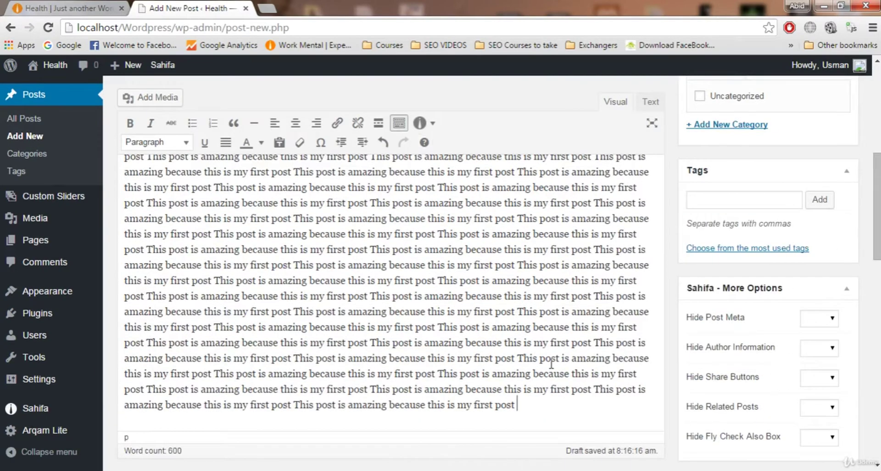
# - Break the body into two paragraphs after a mid-text 'first post' sentence
pyautogui.scroll(7, 555, 393)
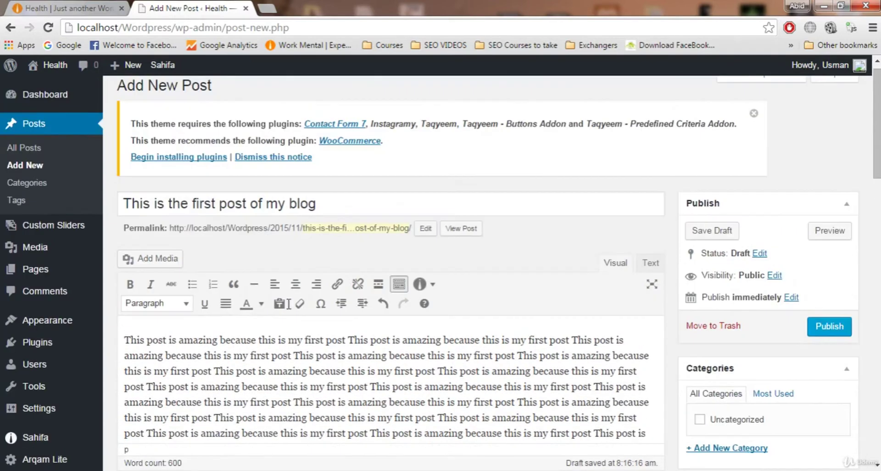
pyautogui.scroll(-4, 361, 299)
pyautogui.scroll(-5, 361, 299)
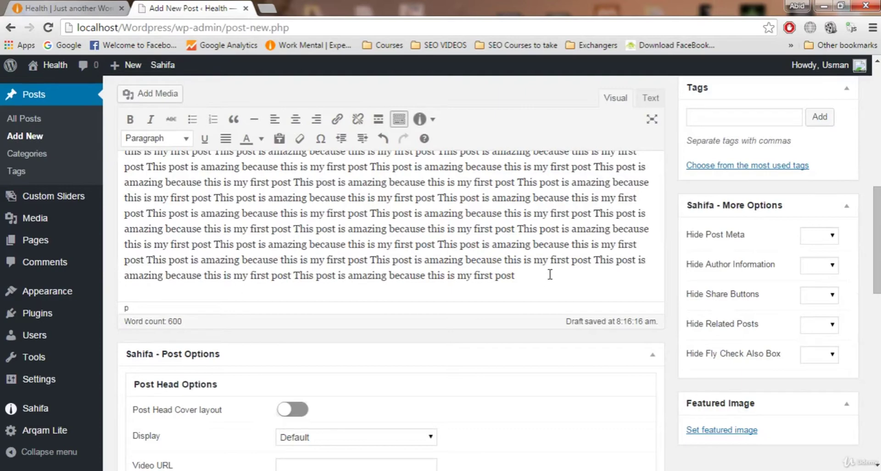
pyautogui.click(550, 275)
pyautogui.scroll(8, 544, 290)
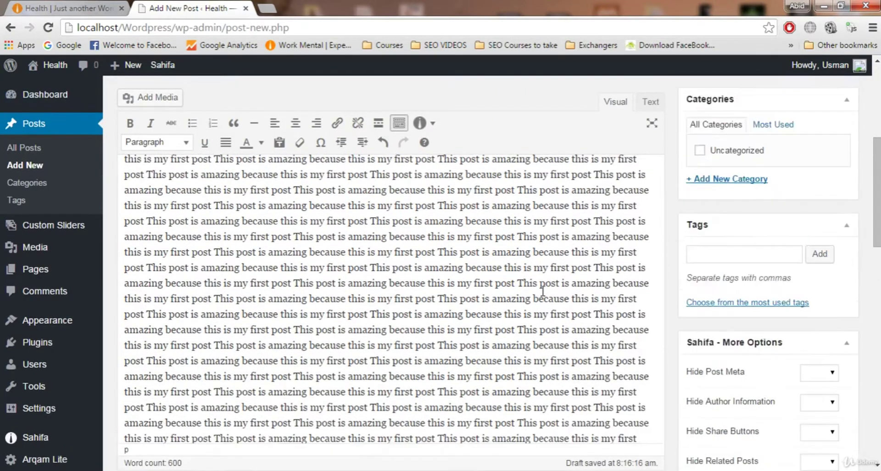
pyautogui.scroll(-5, 232, 338)
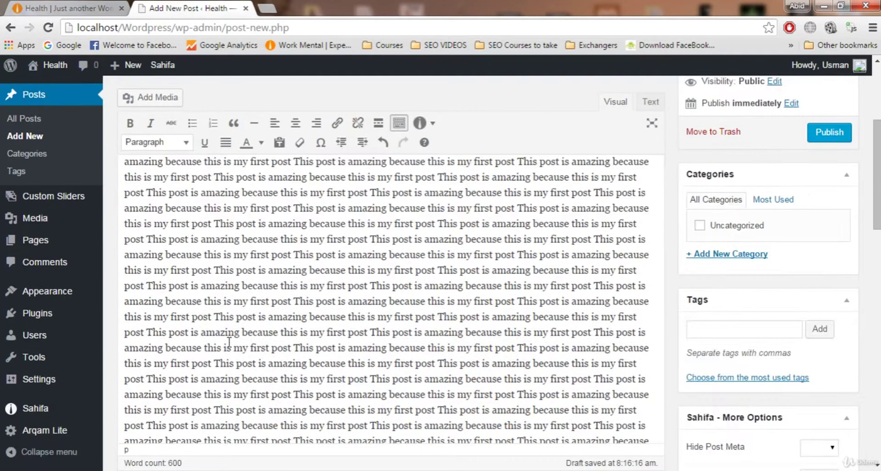
pyautogui.scroll(1, 321, 253)
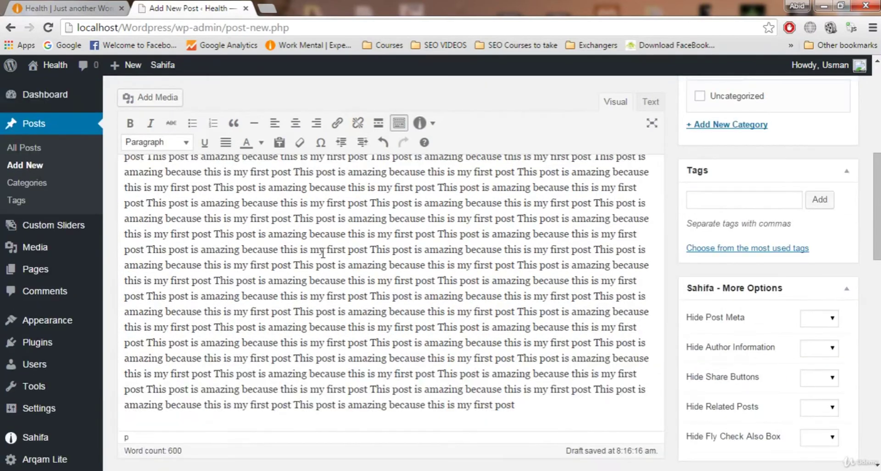
pyautogui.click(296, 220)
pyautogui.press('Return')
pyautogui.press('Return')
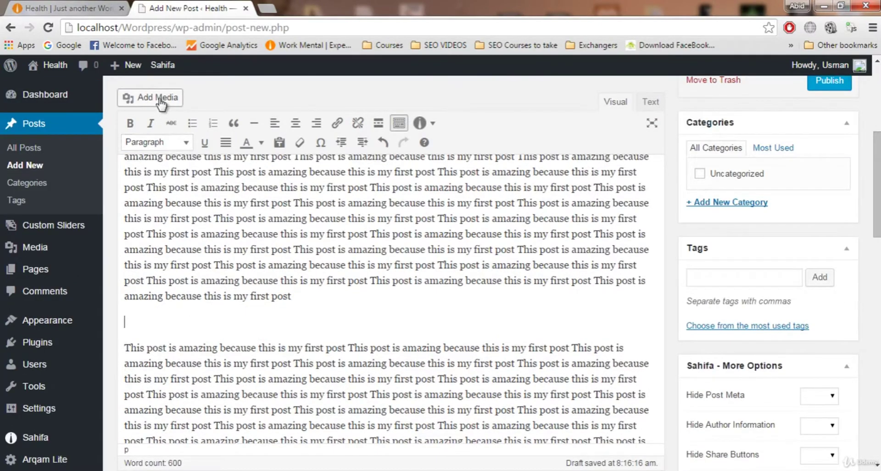
# - Upload wallpaper-80791 from the D: drive's Wallpapers folder through Add Media
pyautogui.click(146, 104)
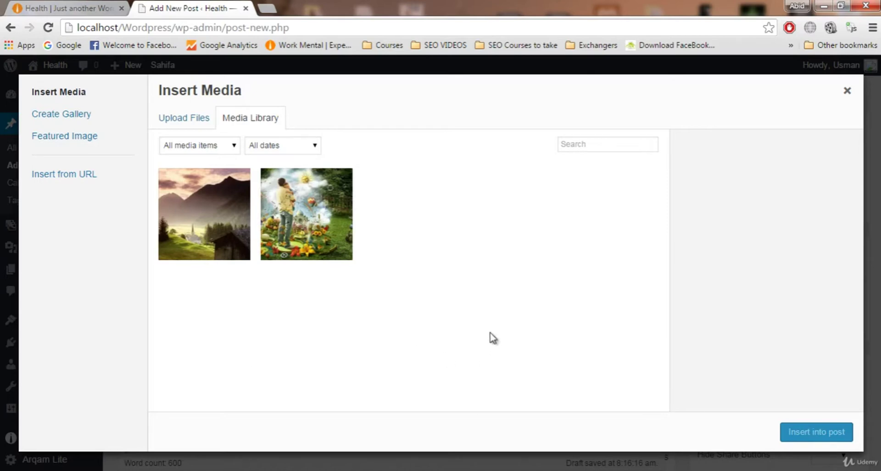
pyautogui.click(184, 123)
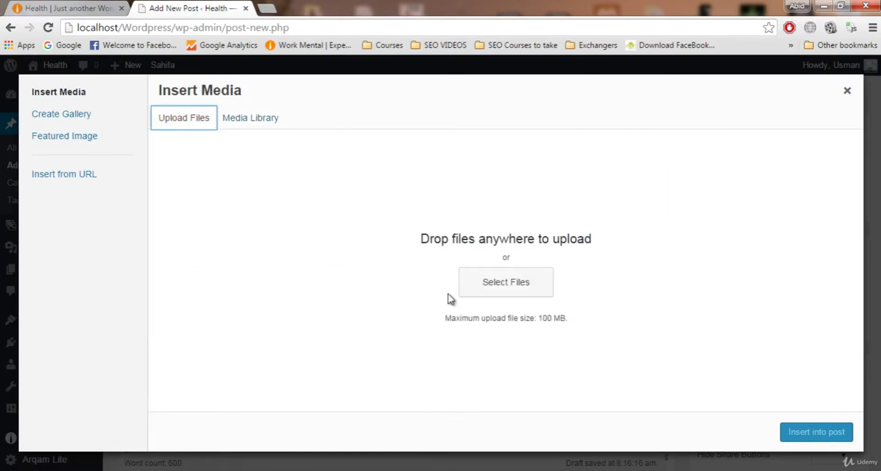
pyautogui.click(504, 288)
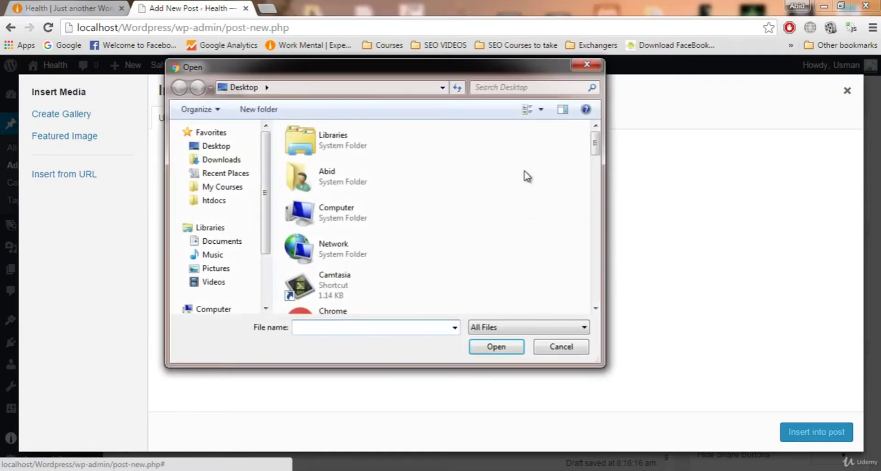
pyautogui.moveTo(266, 139); pyautogui.dragTo(262, 202)
pyautogui.click(226, 262)
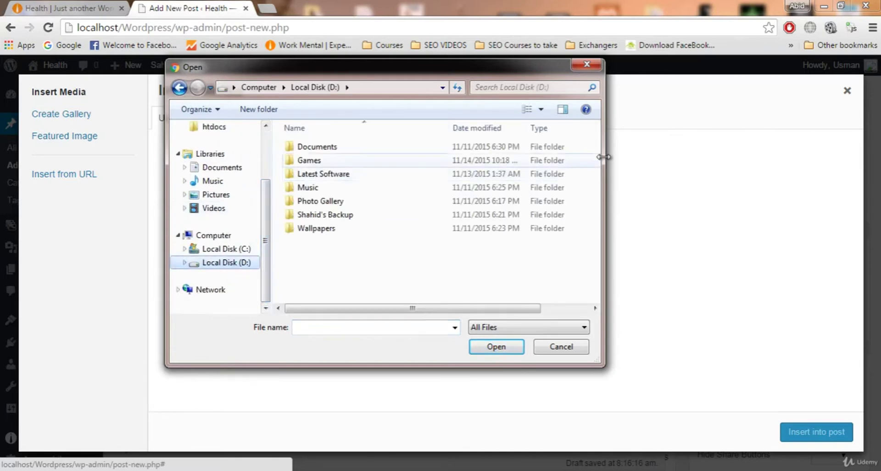
pyautogui.doubleClick(350, 228)
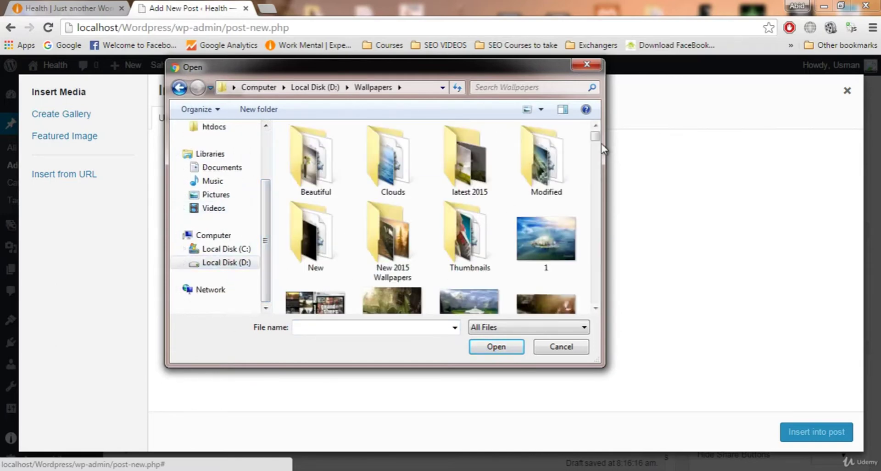
pyautogui.moveTo(604, 150); pyautogui.dragTo(591, 218)
pyautogui.click(547, 219)
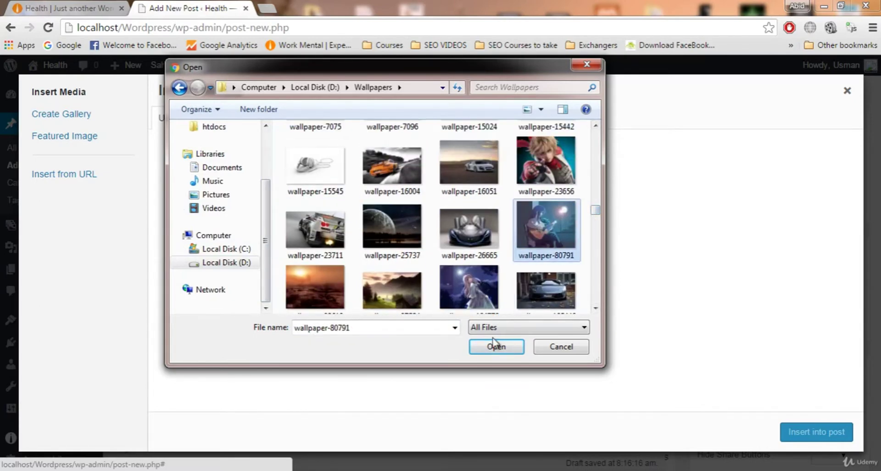
pyautogui.click(496, 347)
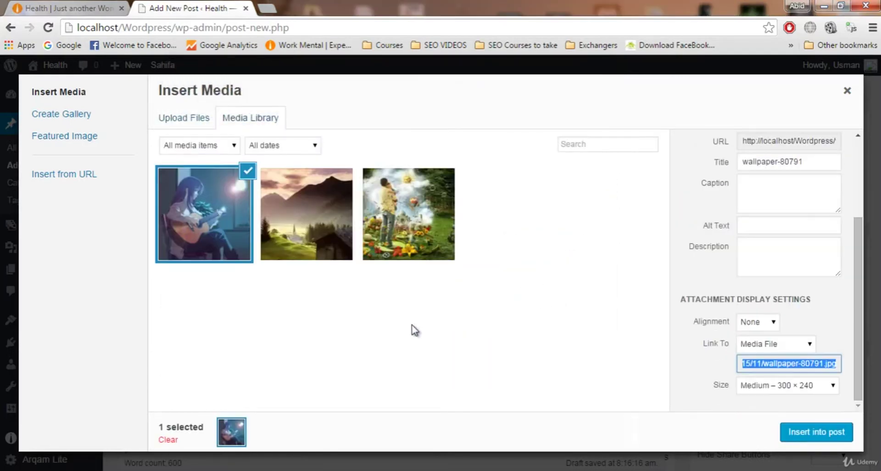
# - Insert the chosen wallpaper image into the post at Medium 300 × 240 size
pyautogui.click(822, 432)
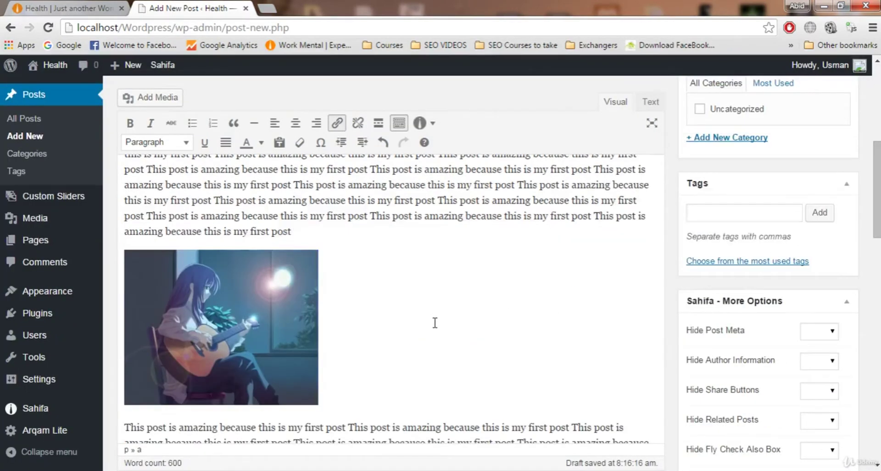
pyautogui.scroll(-1, 436, 326)
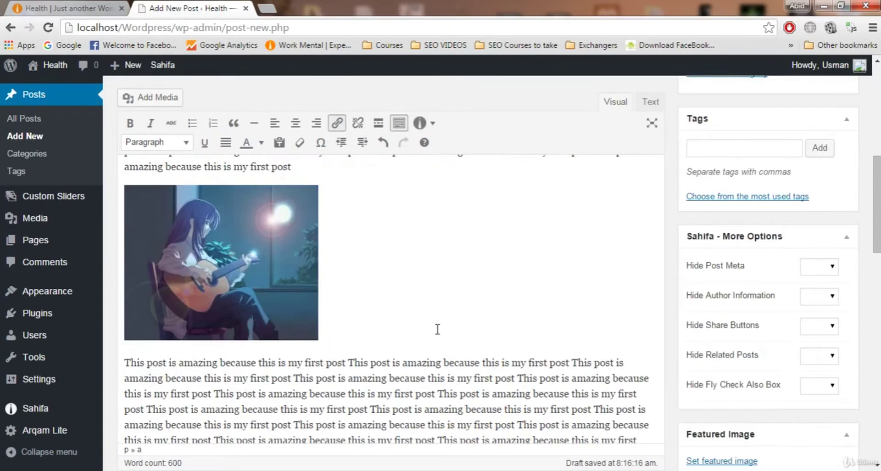
pyautogui.scroll(1, 437, 329)
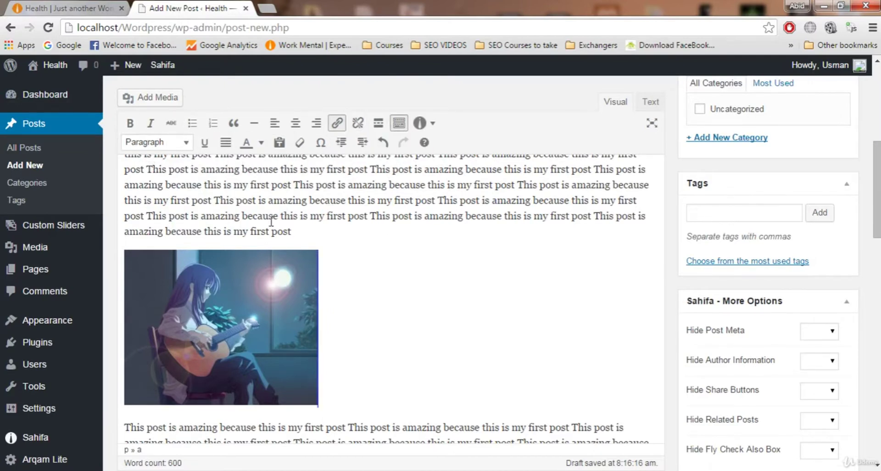
# - Make the words 'first post' ending the paragraph bold
pyautogui.moveTo(292, 231); pyautogui.dragTo(248, 231)
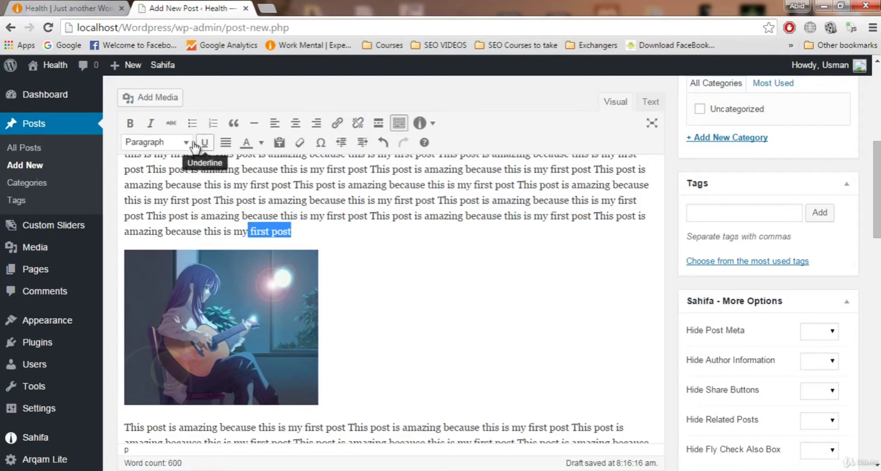
pyautogui.click(129, 123)
pyautogui.click(302, 210)
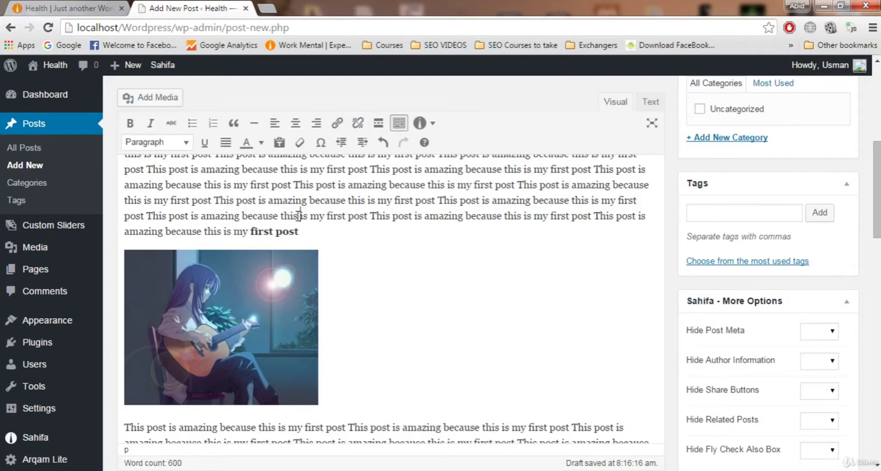
# - Italicise the word 'because' and return to the top of the post text
pyautogui.moveTo(164, 227); pyautogui.dragTo(204, 231)
pyautogui.click(151, 123)
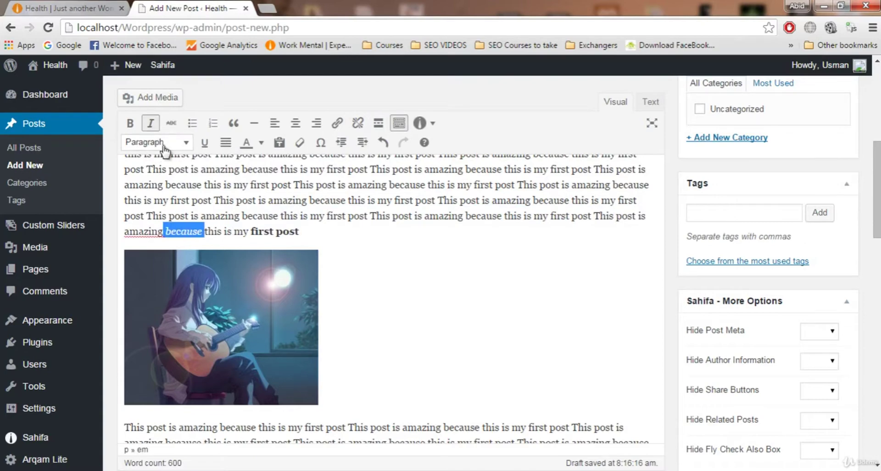
pyautogui.click(274, 214)
pyautogui.click(186, 229)
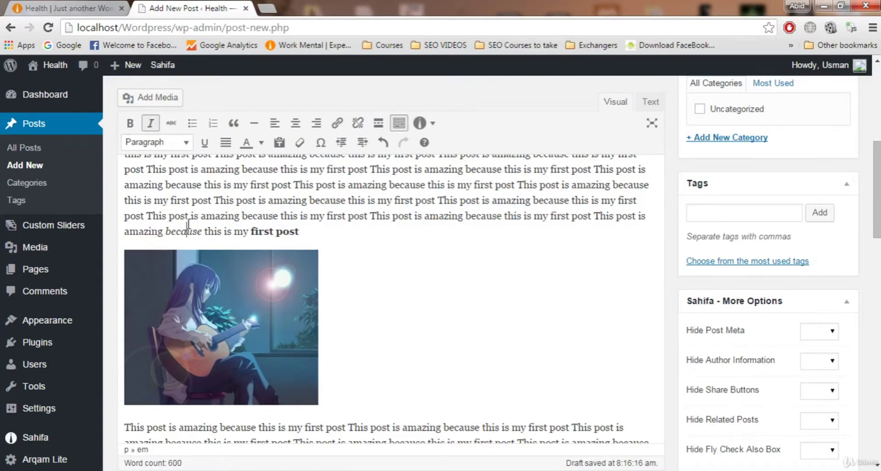
pyautogui.scroll(3, 411, 277)
pyautogui.scroll(3, 412, 277)
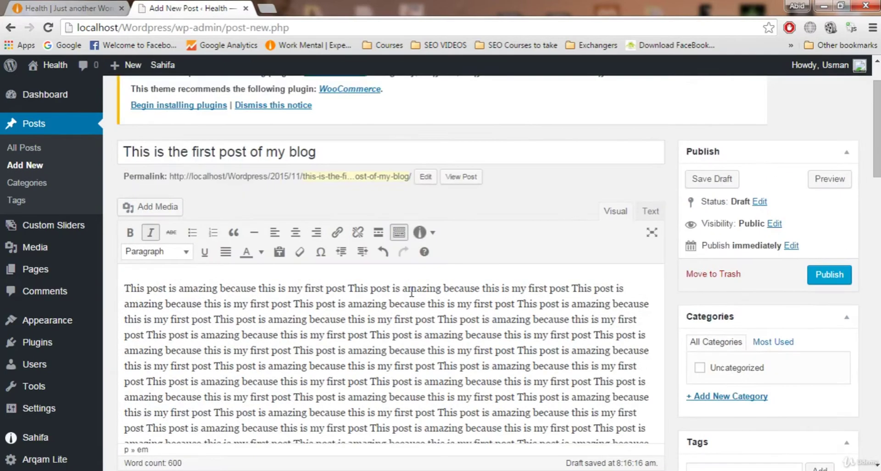
pyautogui.click(123, 286)
# - Add 'This is the heading of my post' as a Heading 2 line at the top of the body
pyautogui.press('Return')
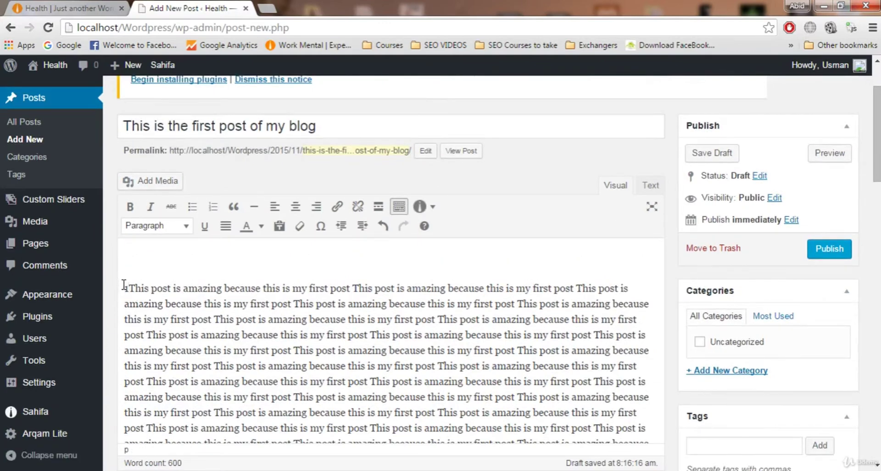
pyautogui.press('BackSpace')
pyautogui.write('T')
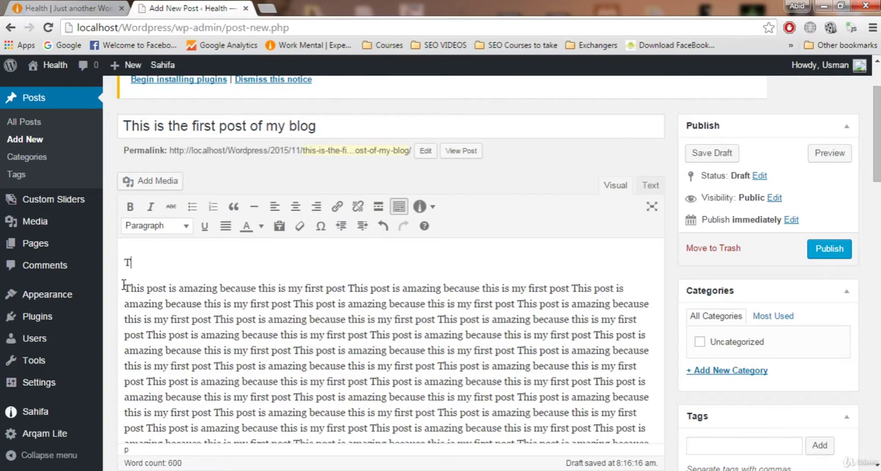
pyautogui.write('his is the had')
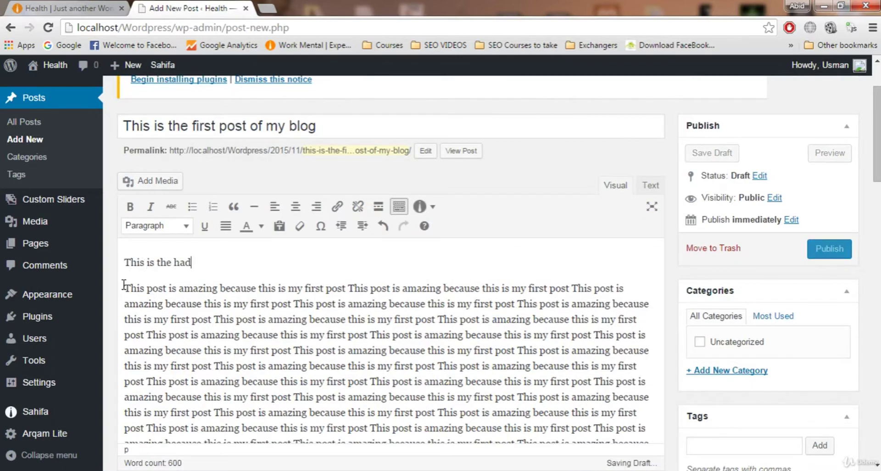
pyautogui.press('BackSpace')
pyautogui.press('BackSpace')
pyautogui.write('ead')
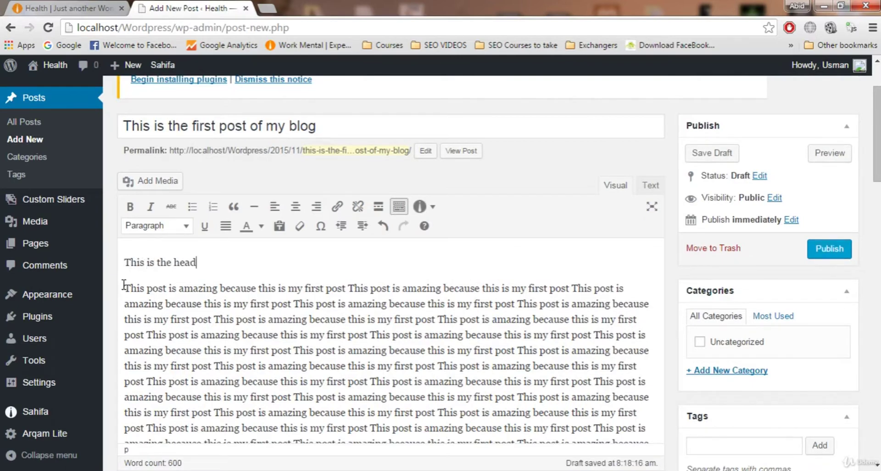
pyautogui.write('ing of my post')
pyautogui.click(175, 231)
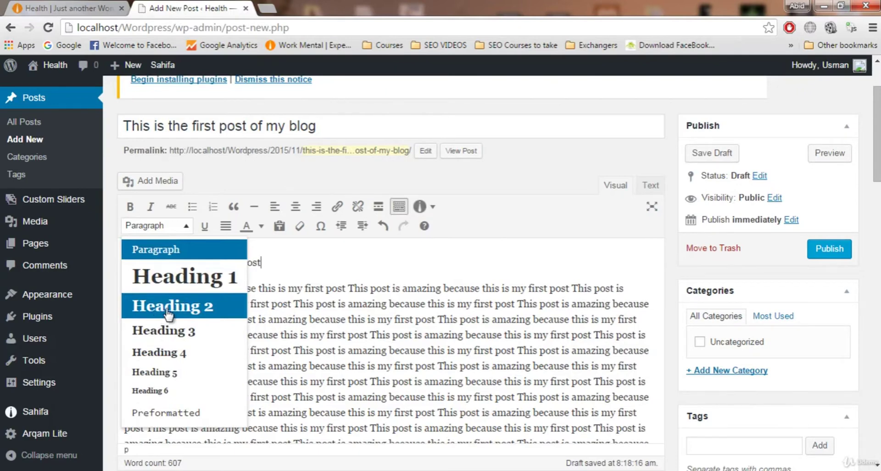
pyautogui.click(169, 314)
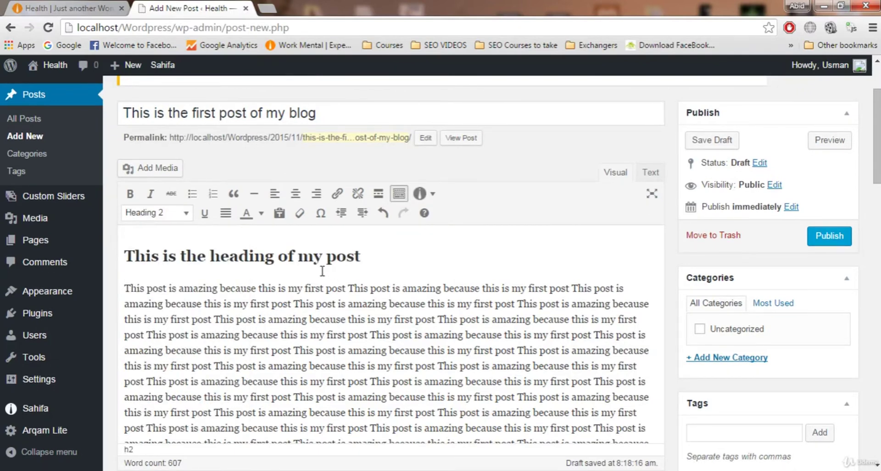
pyautogui.moveTo(361, 257); pyautogui.dragTo(119, 265)
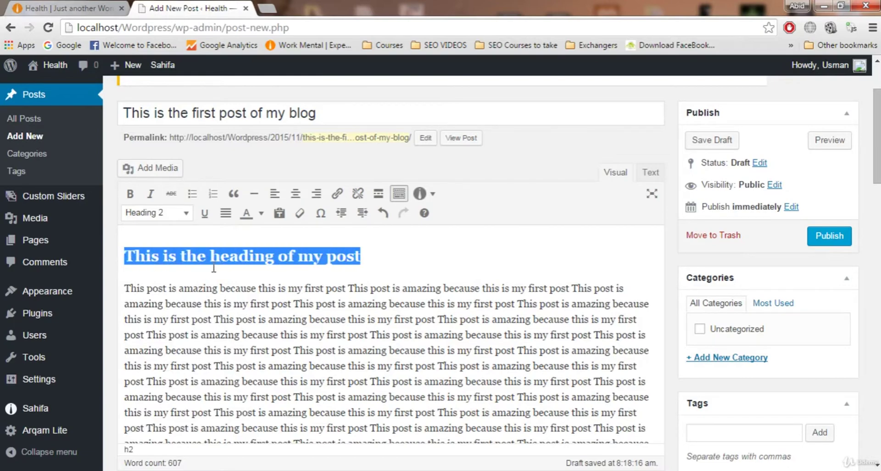
pyautogui.click(240, 294)
pyautogui.scroll(-1, 241, 289)
# - Try right and center alignment on the guitar image, then settle on Align left
pyautogui.scroll(-4, 301, 275)
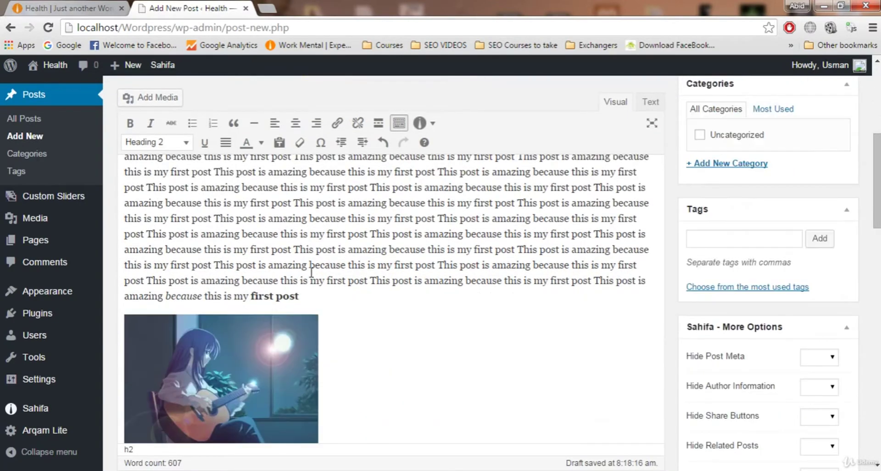
pyautogui.click(281, 231)
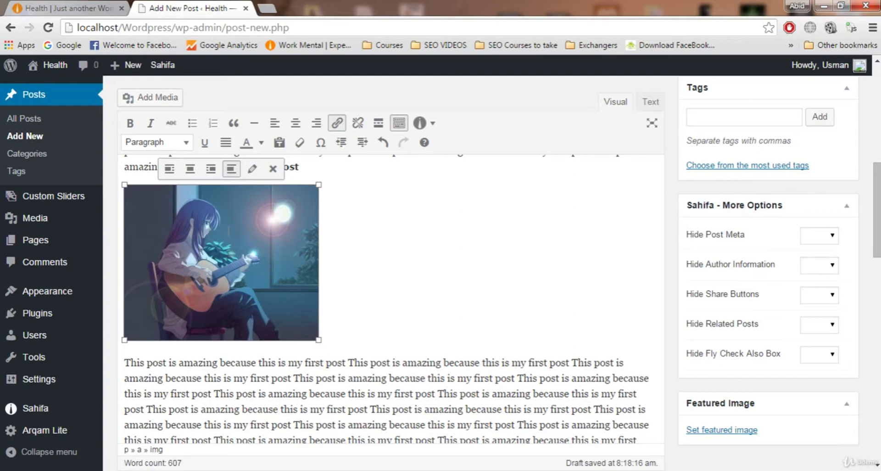
pyautogui.click(210, 169)
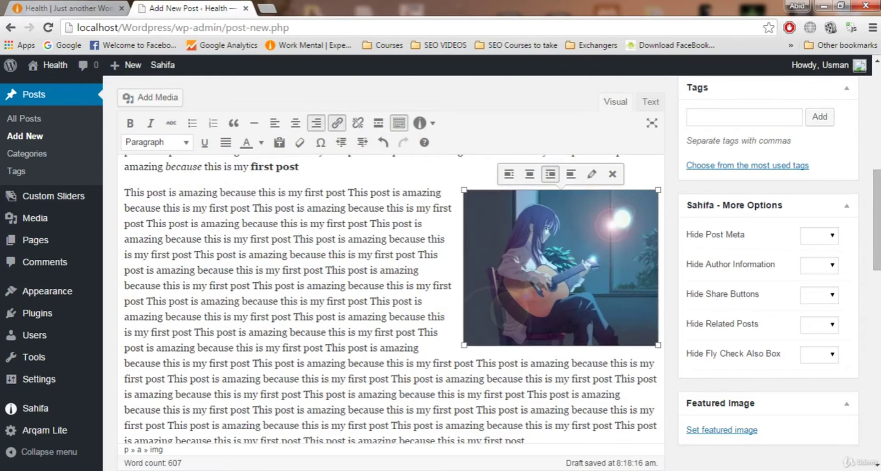
pyautogui.click(530, 174)
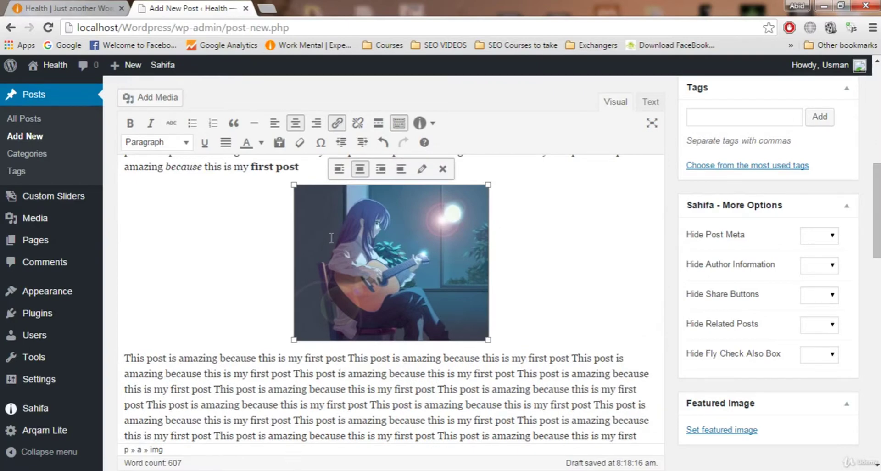
pyautogui.click(339, 169)
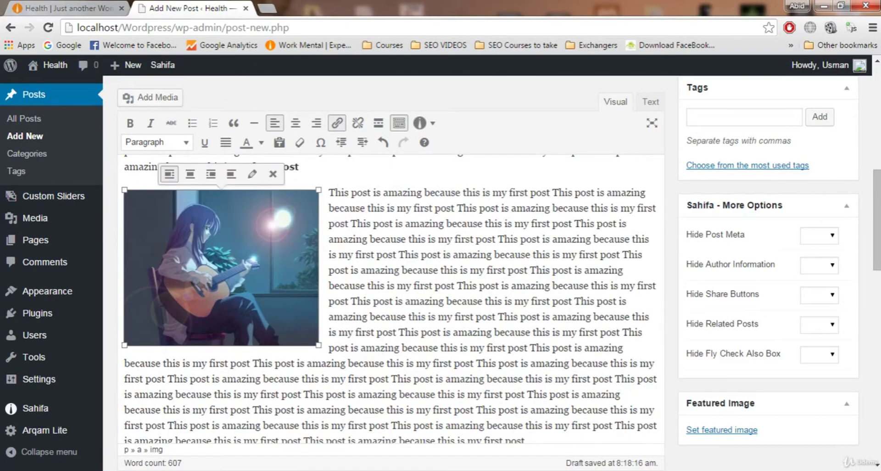
pyautogui.click(374, 224)
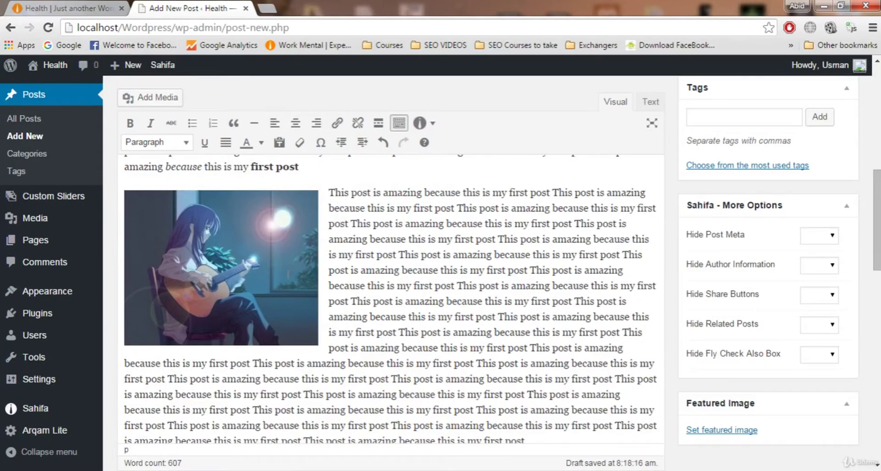
pyautogui.click(220, 267)
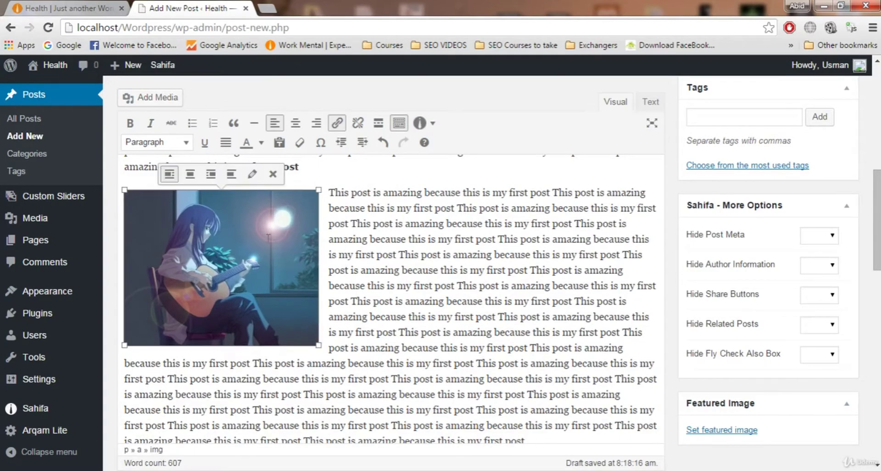
pyautogui.scroll(1, 349, 257)
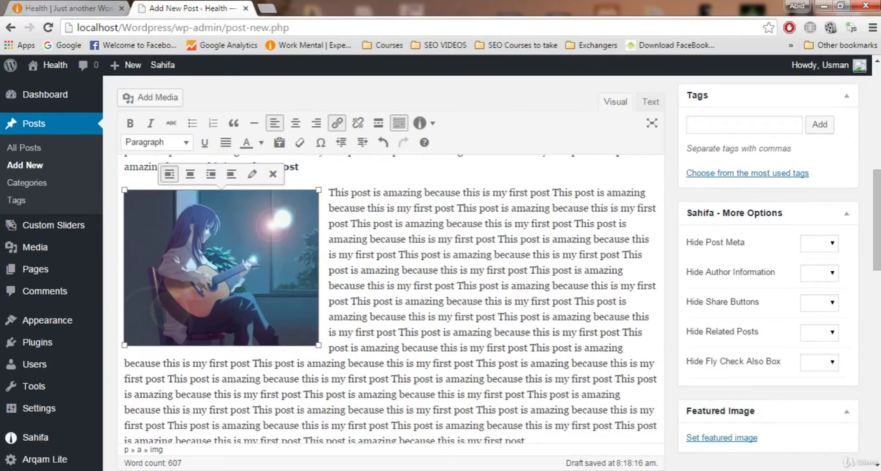
pyautogui.scroll(-3, 357, 292)
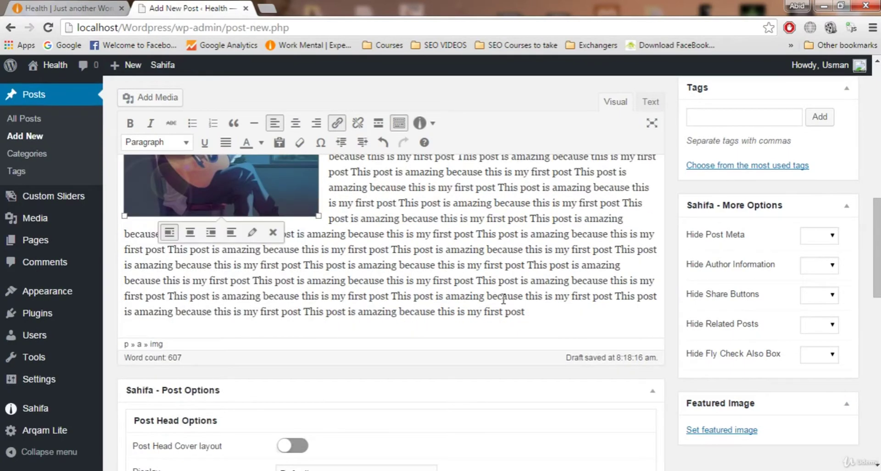
pyautogui.click(519, 303)
pyautogui.scroll(3, 519, 303)
pyautogui.scroll(-2, 427, 302)
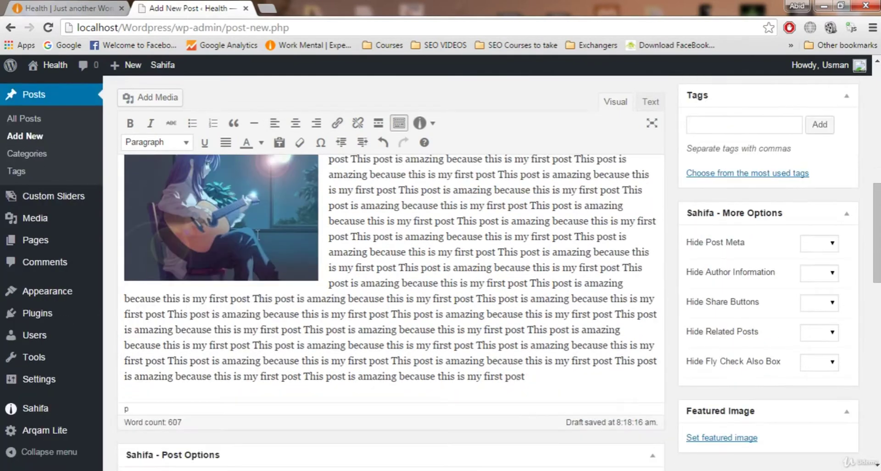
pyautogui.moveTo(251, 216); pyautogui.dragTo(566, 372)
pyautogui.scroll(-3, 378, 343)
pyautogui.scroll(2, 336, 285)
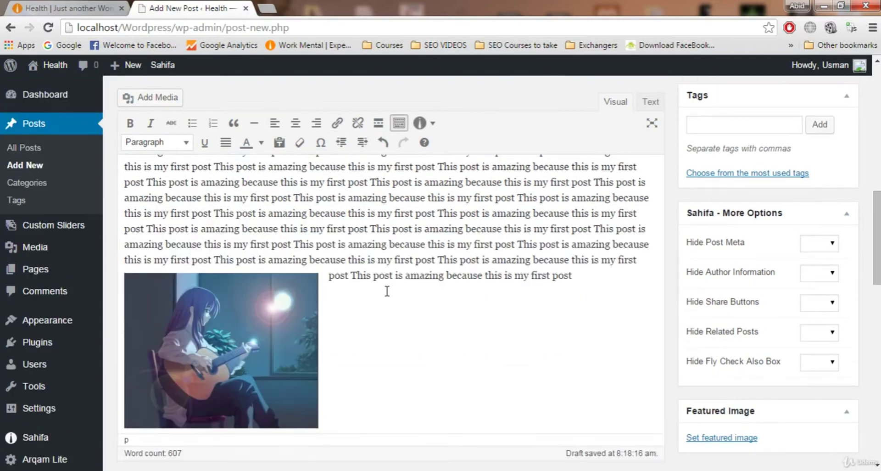
pyautogui.moveTo(313, 312); pyautogui.dragTo(379, 242)
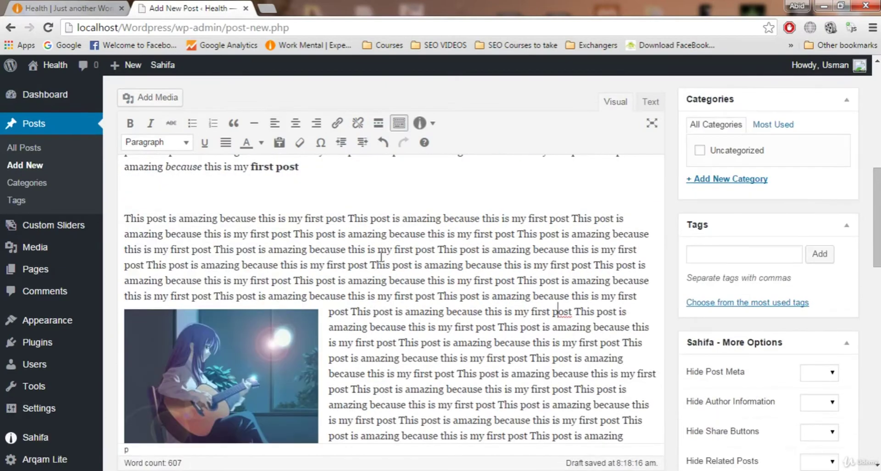
pyautogui.scroll(4, 411, 252)
pyautogui.scroll(5, 413, 253)
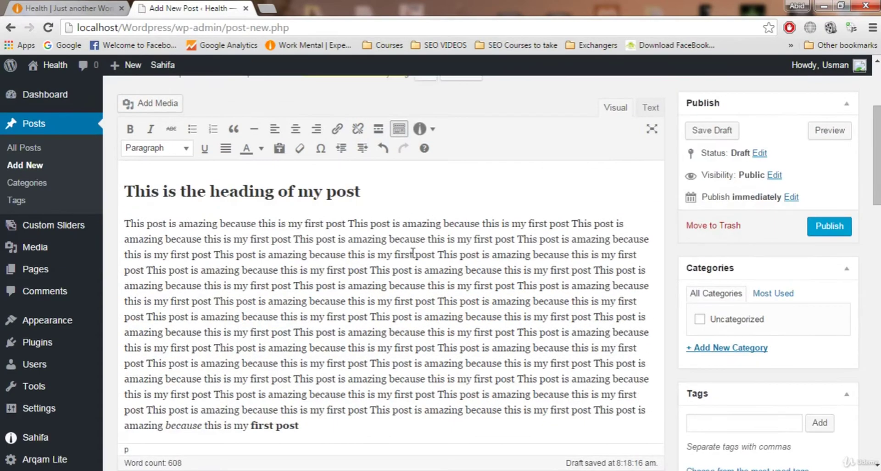
pyautogui.scroll(-10, 413, 252)
pyautogui.scroll(6, 427, 263)
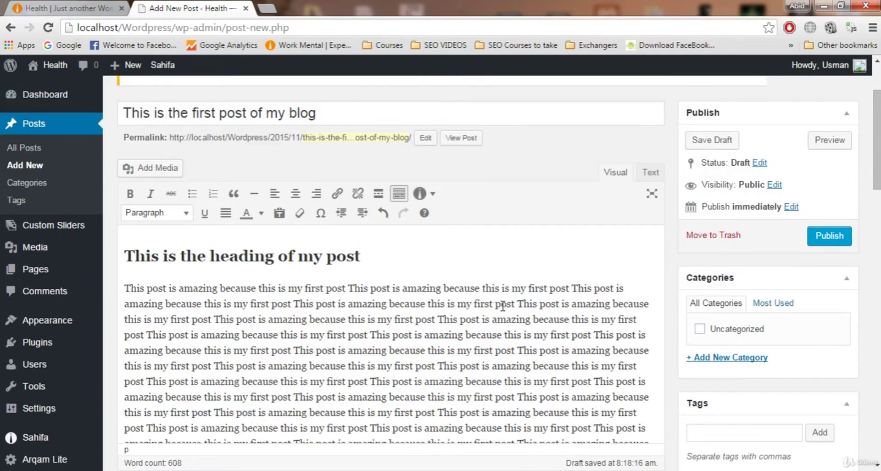
pyautogui.scroll(-1, 502, 305)
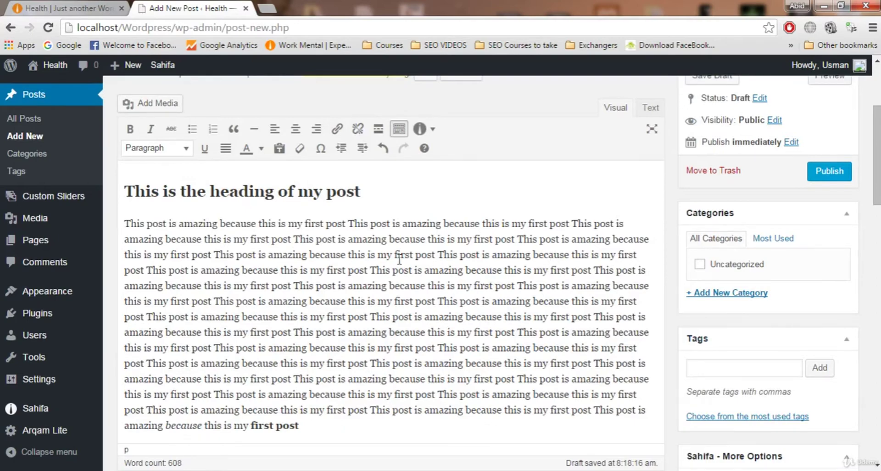
pyautogui.scroll(-4, 391, 238)
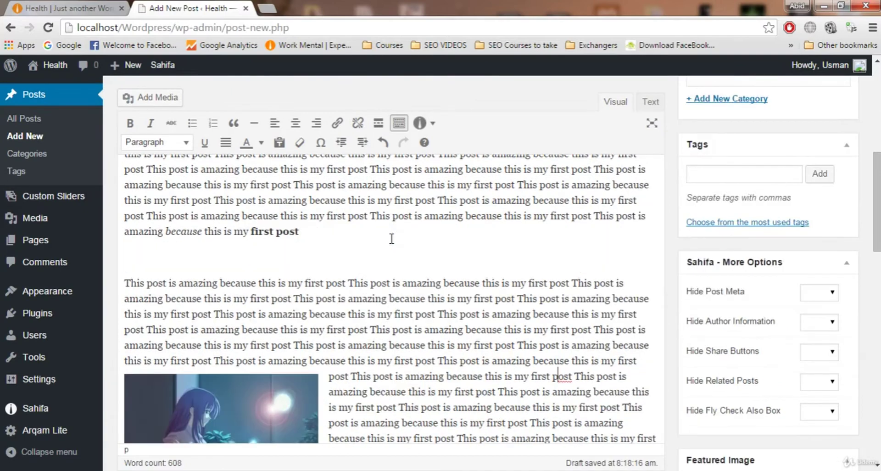
pyautogui.scroll(-4, 391, 238)
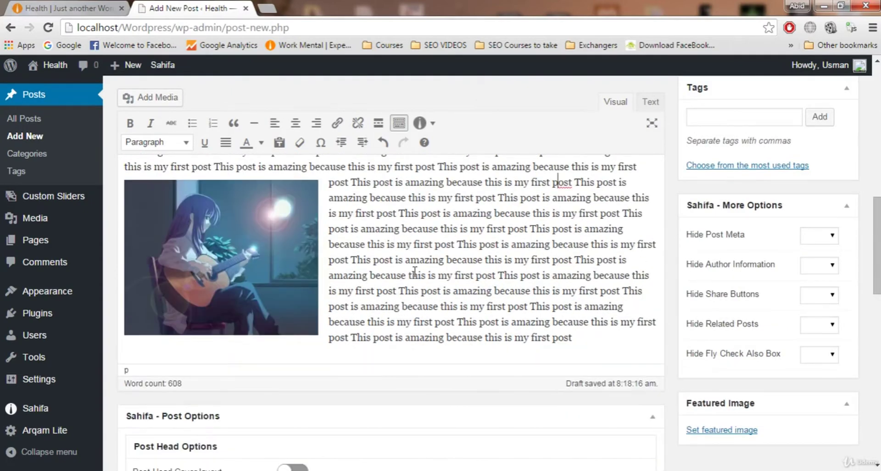
pyautogui.scroll(1, 414, 271)
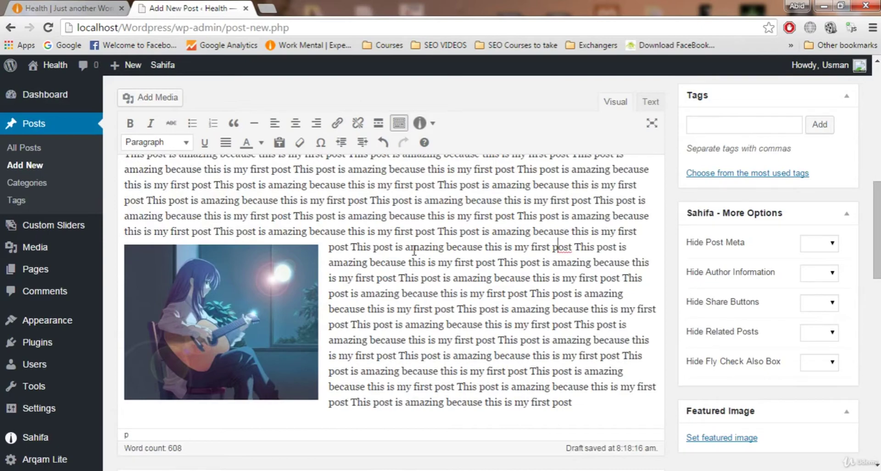
pyautogui.scroll(3, 415, 250)
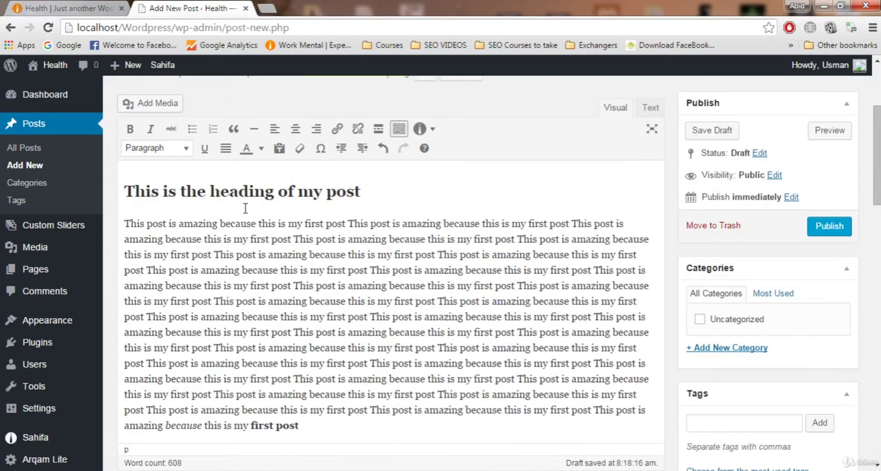
pyautogui.scroll(-1, 319, 246)
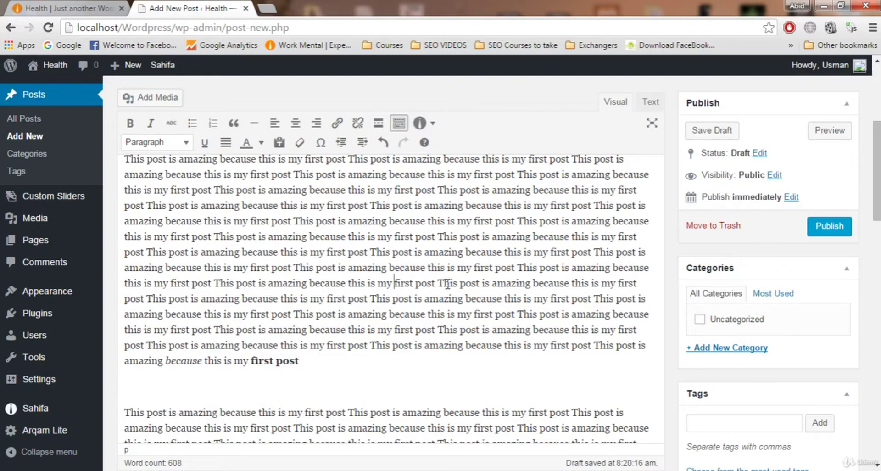
pyautogui.scroll(5, 448, 286)
pyautogui.scroll(-7, 454, 308)
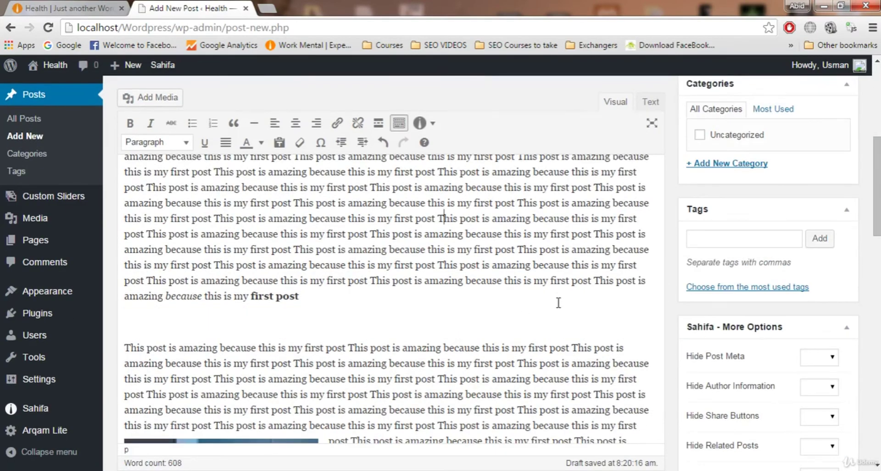
pyautogui.scroll(3, 559, 303)
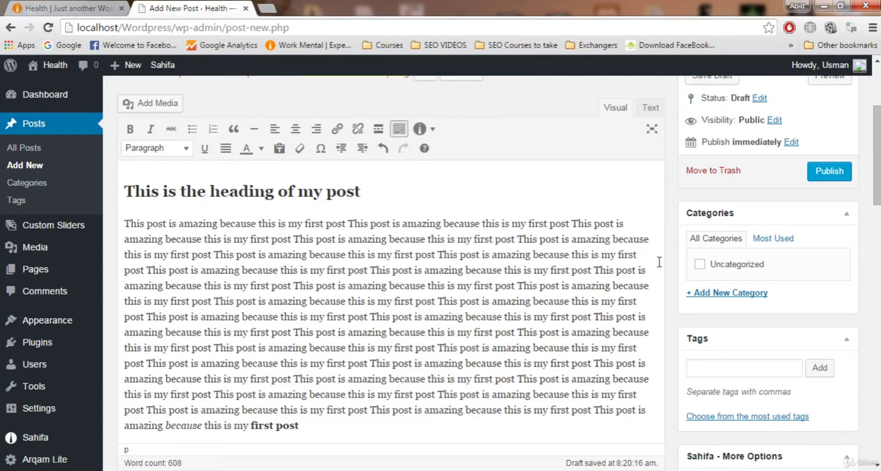
# - Tick the Uncategorized category for the post
pyautogui.click(698, 267)
pyautogui.moveTo(878, 138)
pyautogui.mouseDown()
pyautogui.moveTo(879, 159)
pyautogui.moveTo(879, 136)
pyautogui.mouseUp()
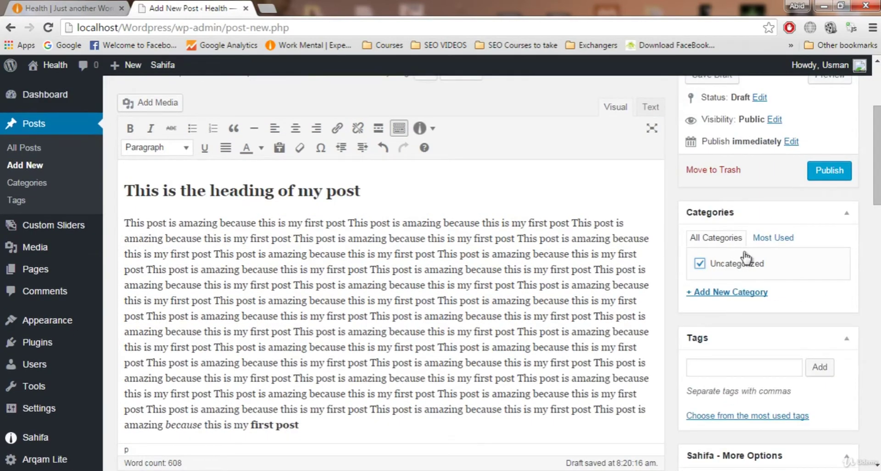
pyautogui.scroll(-3, 606, 225)
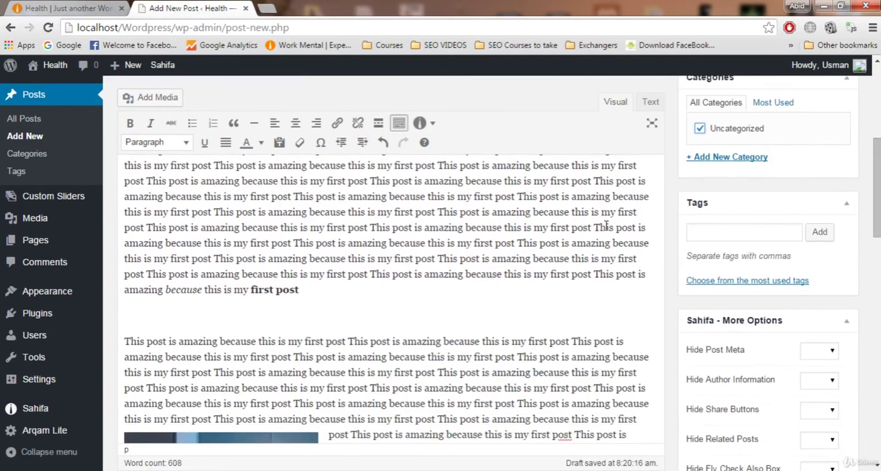
pyautogui.moveTo(878, 174); pyautogui.dragTo(877, 248)
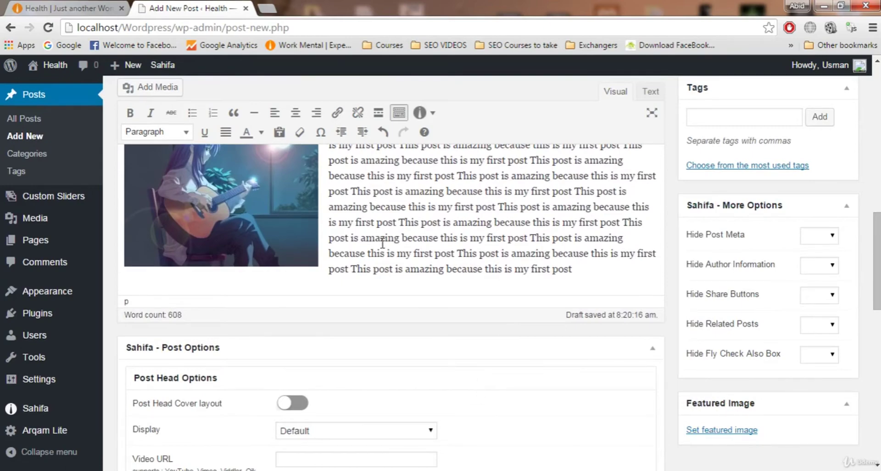
# - Scroll through the draft to review the heading, paragraphs and left-wrapped guitar image
pyautogui.scroll(3, 382, 243)
pyautogui.scroll(8, 382, 250)
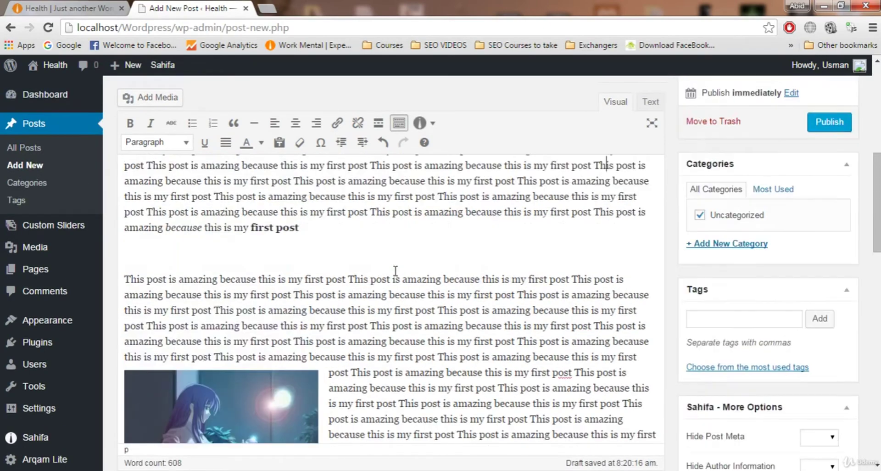
pyautogui.scroll(3, 403, 303)
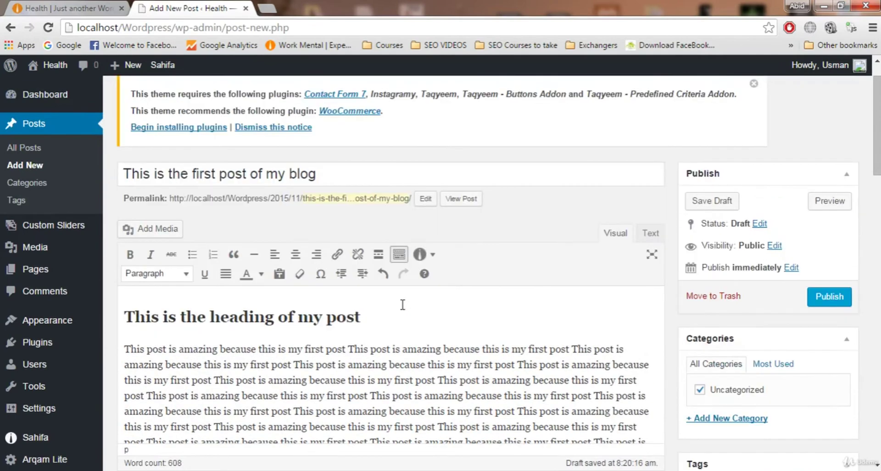
pyautogui.click(371, 330)
pyautogui.click(423, 329)
pyautogui.click(423, 310)
pyautogui.scroll(-5, 483, 285)
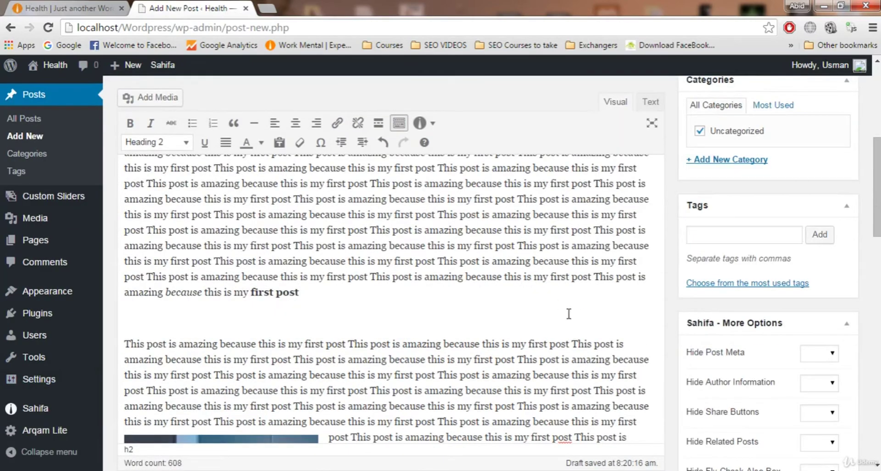
pyautogui.scroll(-4, 568, 313)
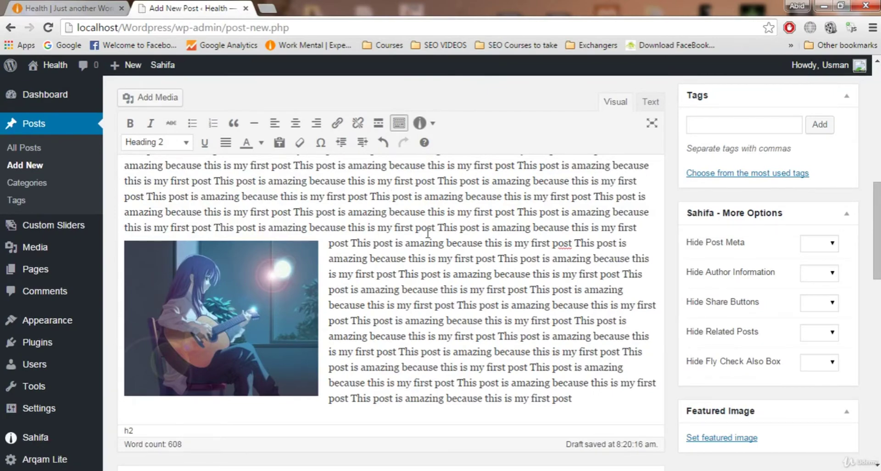
pyautogui.scroll(-3, 592, 284)
pyautogui.scroll(10, 592, 280)
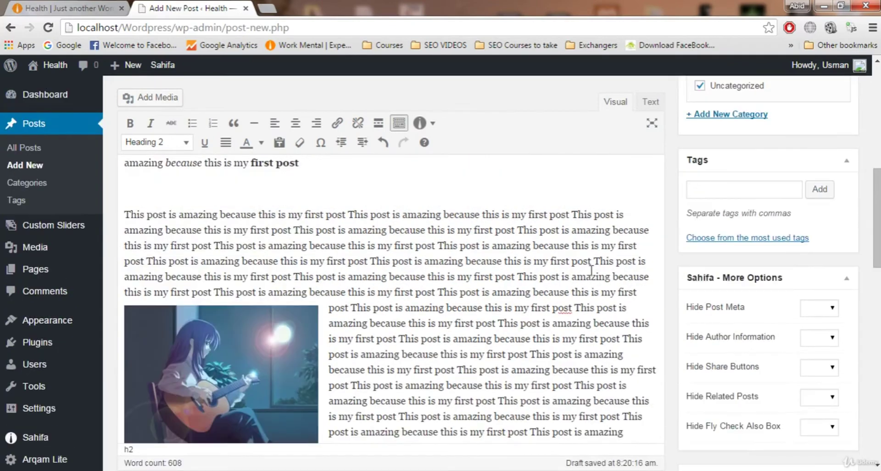
pyautogui.scroll(-5, 586, 284)
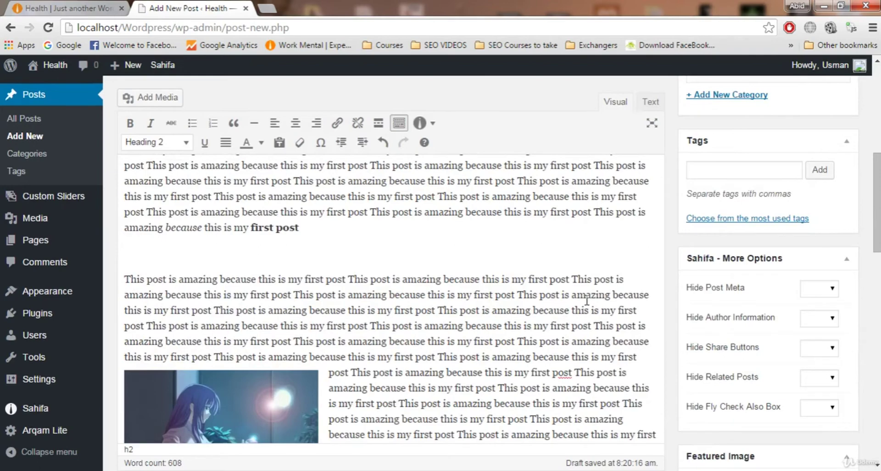
pyautogui.scroll(-3, 586, 300)
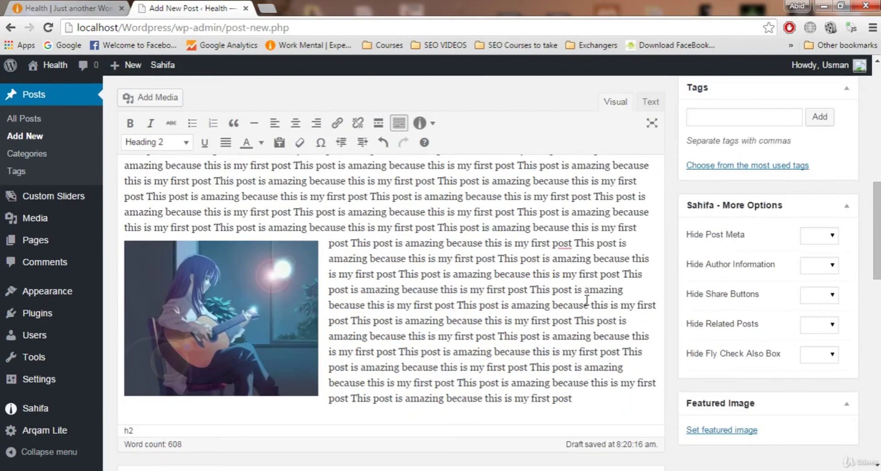
pyautogui.scroll(-2, 586, 300)
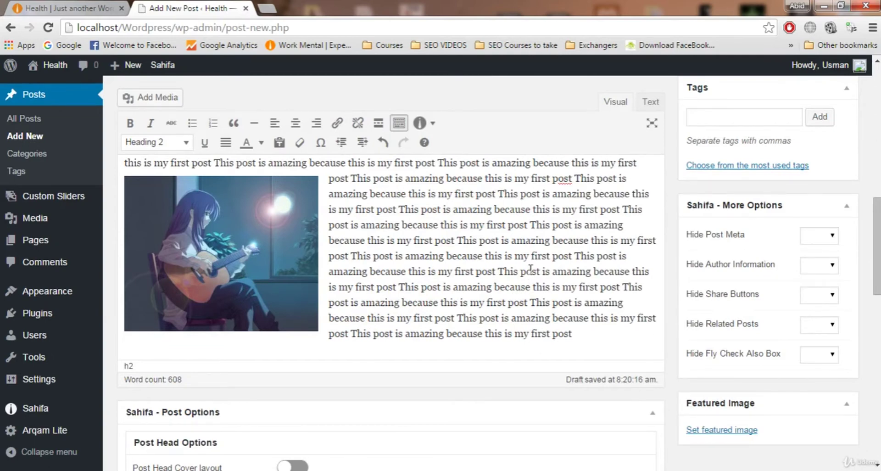
# - Upload wallpaper-200157.jpg through Set featured image as the featured image candidate
pyautogui.click(702, 432)
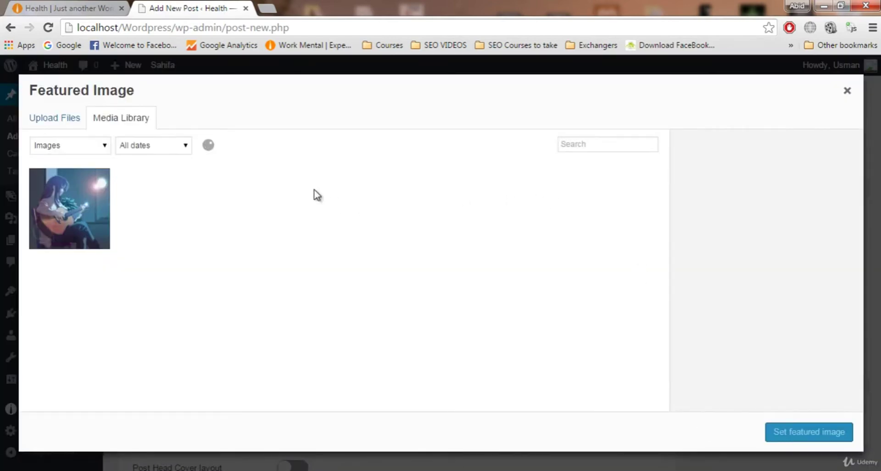
pyautogui.click(62, 119)
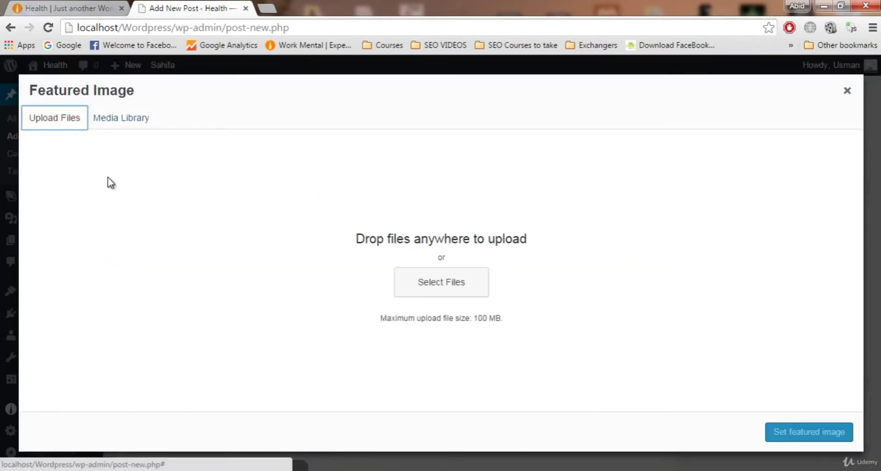
pyautogui.click(433, 279)
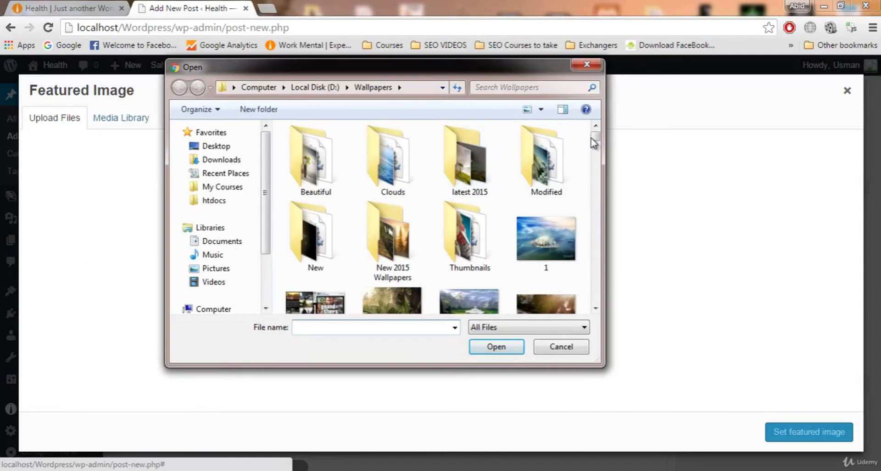
pyautogui.moveTo(592, 143); pyautogui.dragTo(595, 231)
pyautogui.click(314, 252)
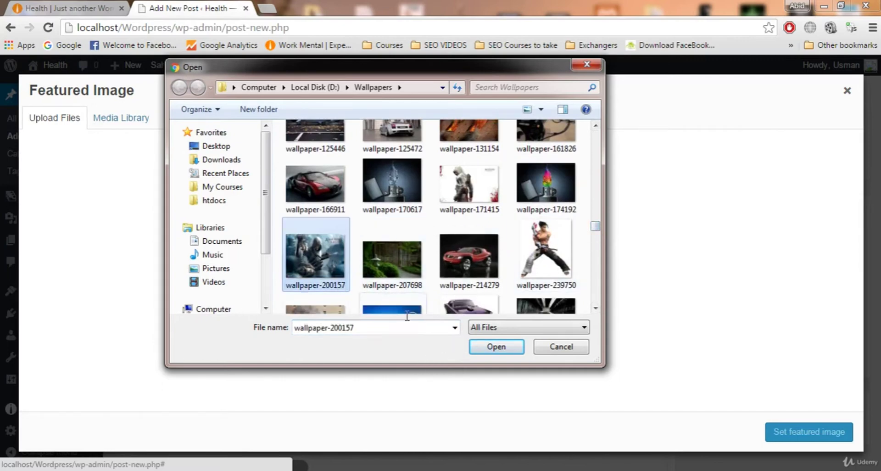
pyautogui.click(515, 348)
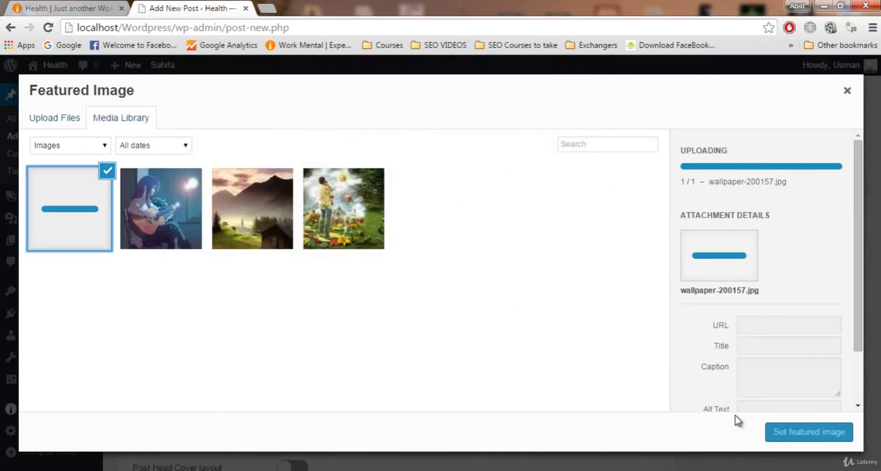
pyautogui.click(786, 432)
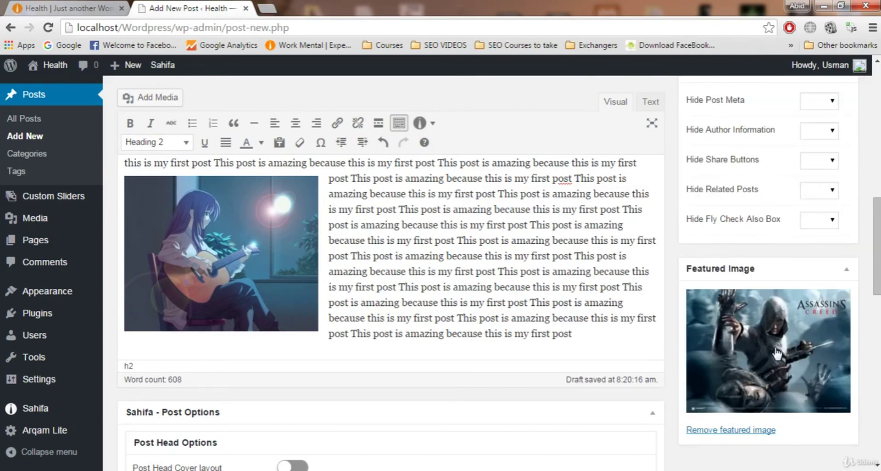
pyautogui.click(503, 275)
pyautogui.scroll(5, 507, 293)
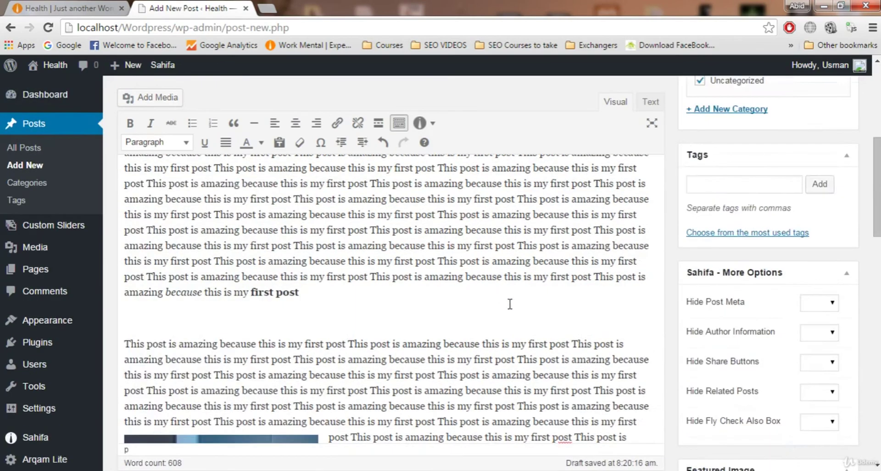
pyautogui.scroll(5, 509, 304)
pyautogui.scroll(-4, 459, 312)
pyautogui.scroll(2, 428, 312)
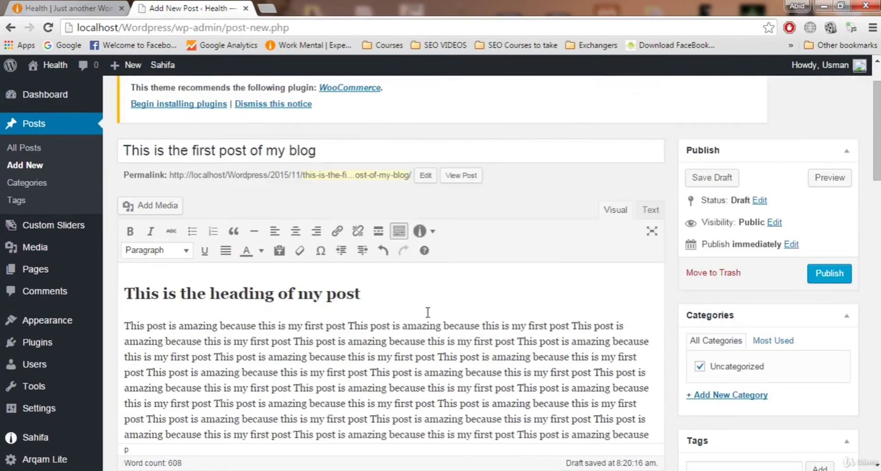
pyautogui.click(319, 151)
pyautogui.click(262, 356)
pyautogui.scroll(-2, 211, 324)
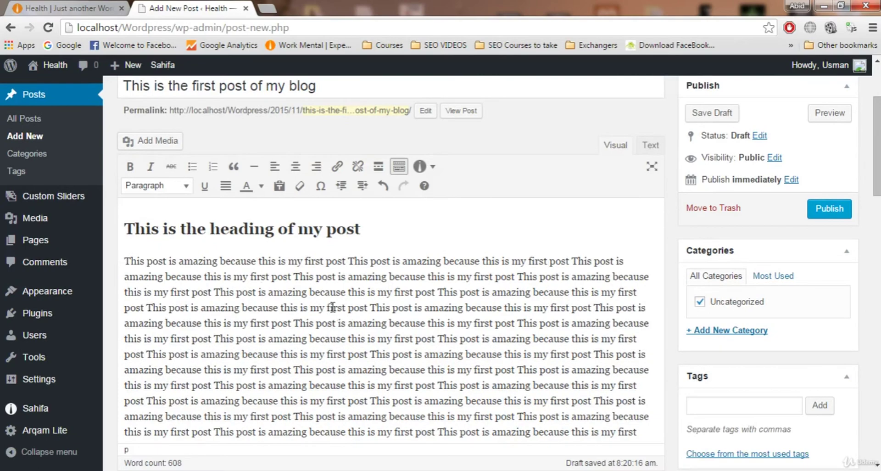
pyautogui.scroll(-4, 317, 288)
pyautogui.scroll(6, 317, 300)
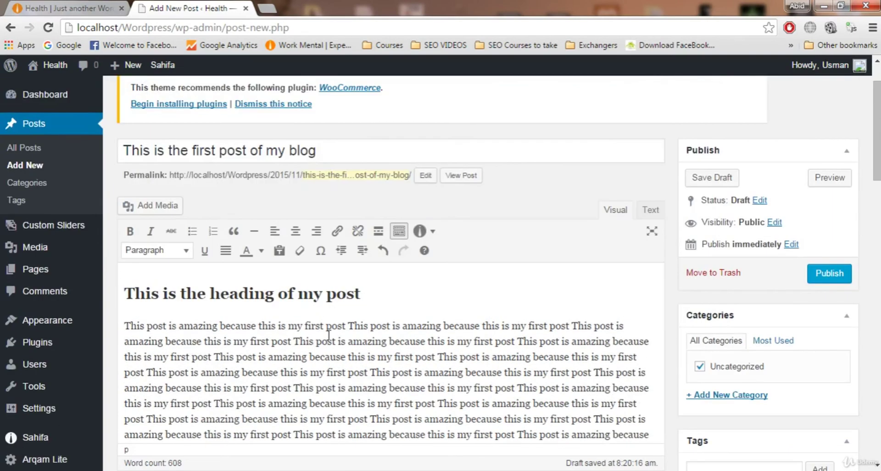
pyautogui.scroll(-2, 329, 336)
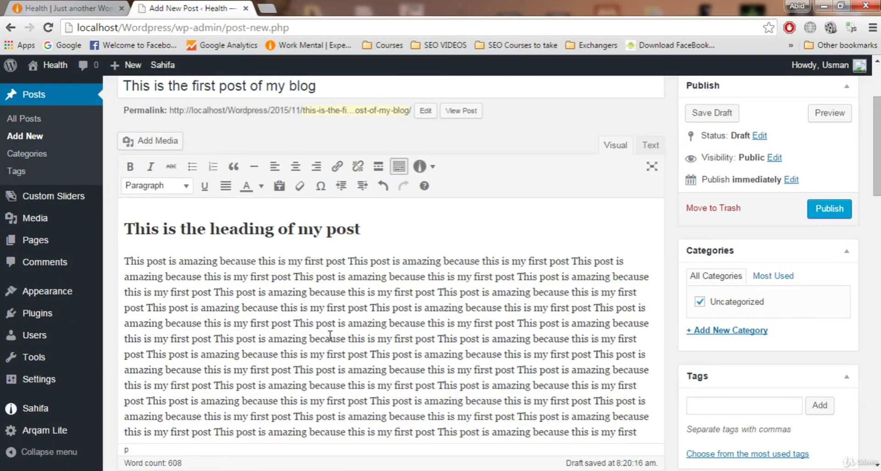
pyautogui.scroll(-2, 679, 260)
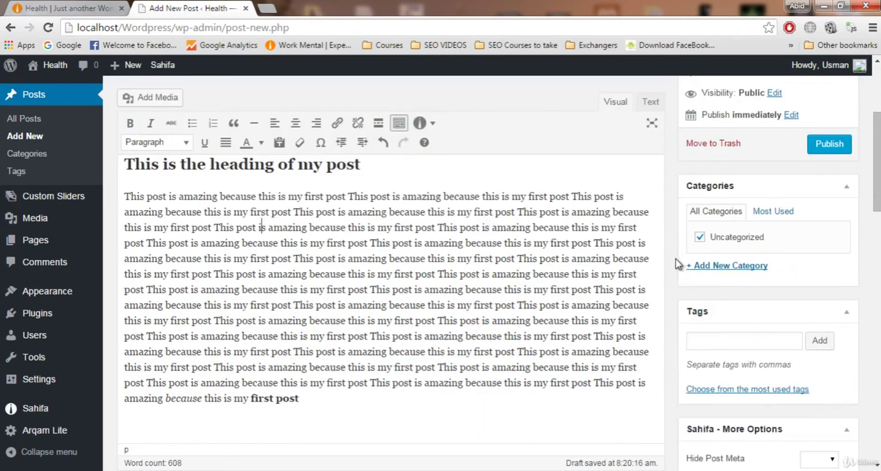
pyautogui.scroll(-10, 604, 287)
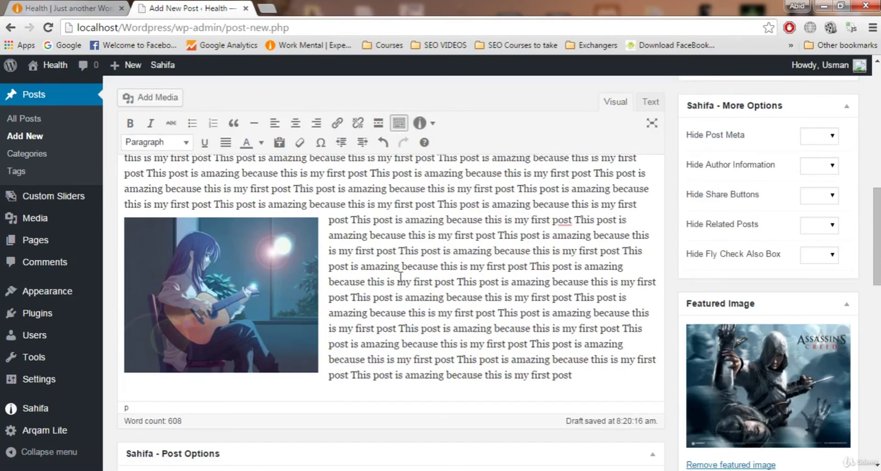
pyautogui.scroll(6, 391, 278)
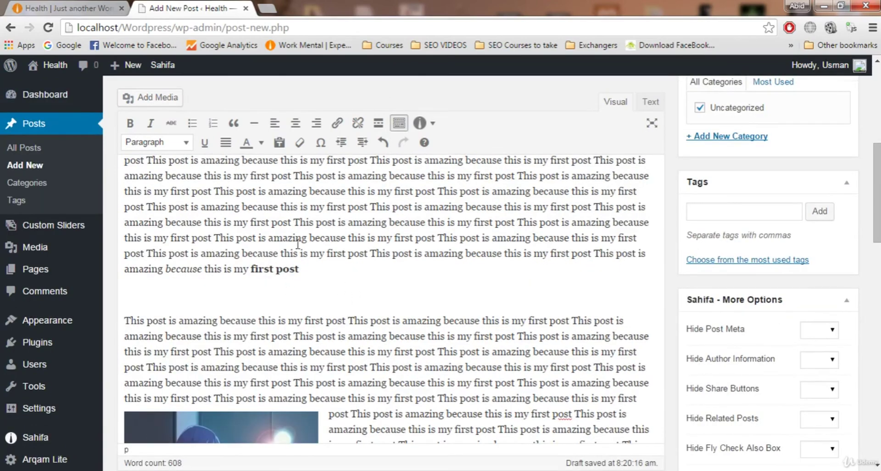
pyautogui.scroll(5, 298, 245)
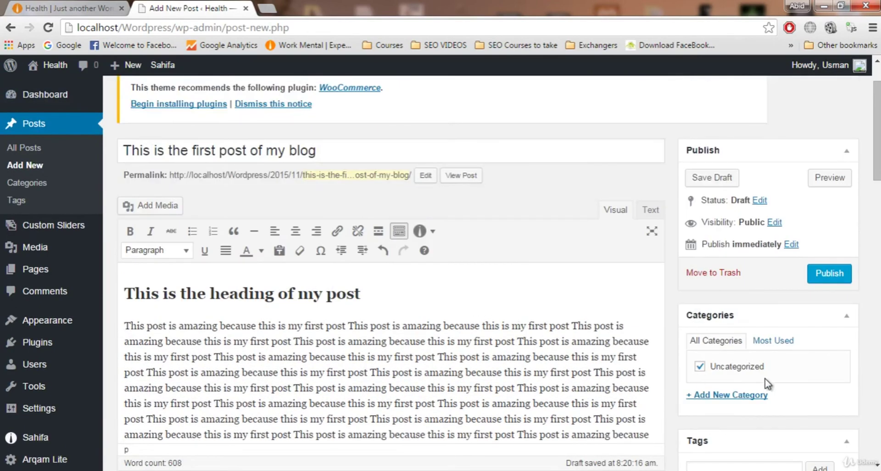
pyautogui.scroll(-10, 769, 385)
pyautogui.scroll(9, 482, 283)
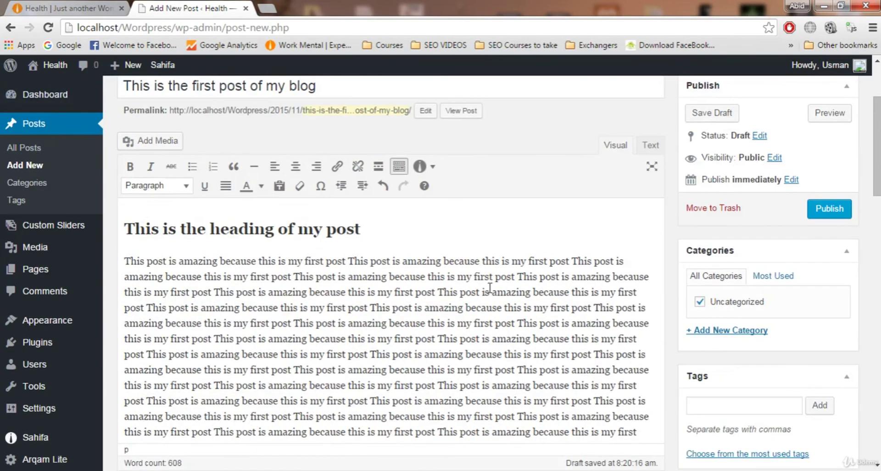
pyautogui.scroll(3, 492, 289)
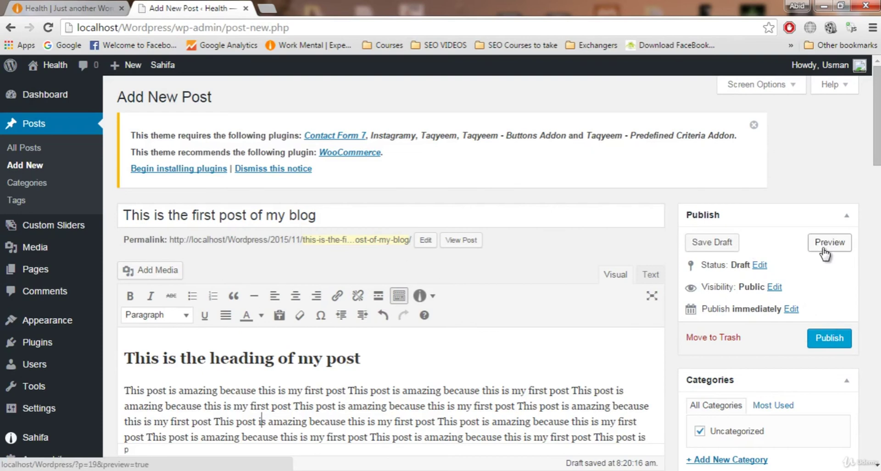
# - Publish the post and return to the site's front-end tab
pyautogui.click(818, 339)
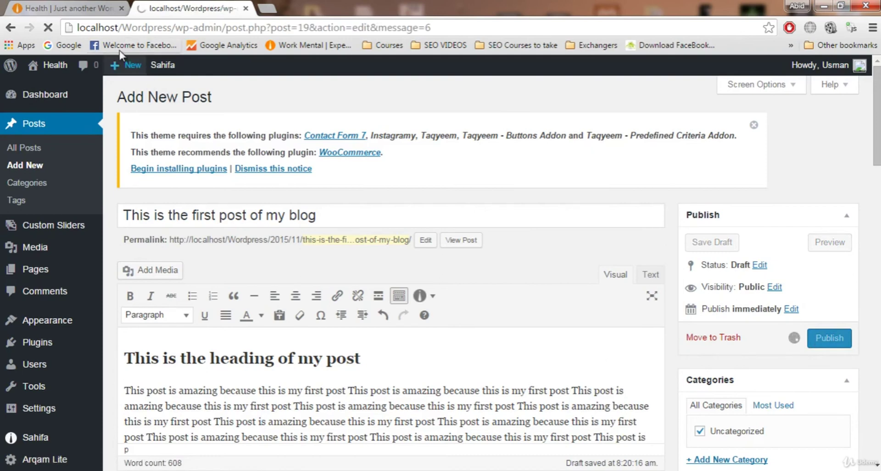
pyautogui.scroll(-4, 398, 333)
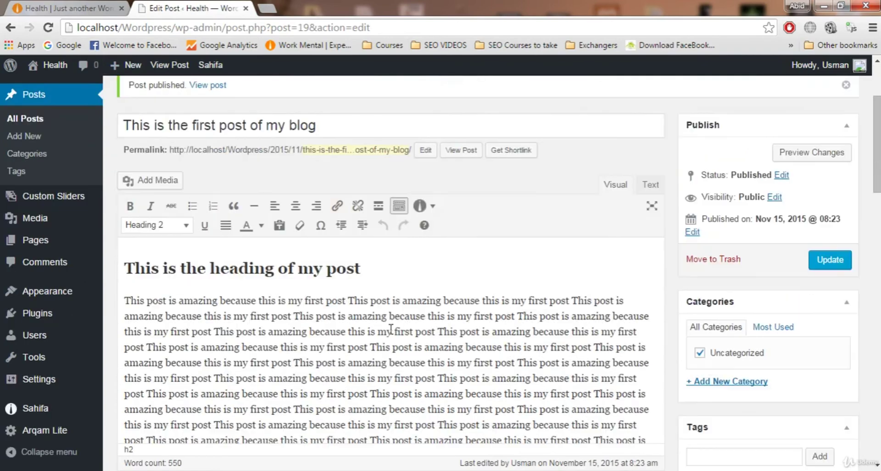
pyautogui.scroll(3, 431, 303)
pyautogui.scroll(-10, 562, 358)
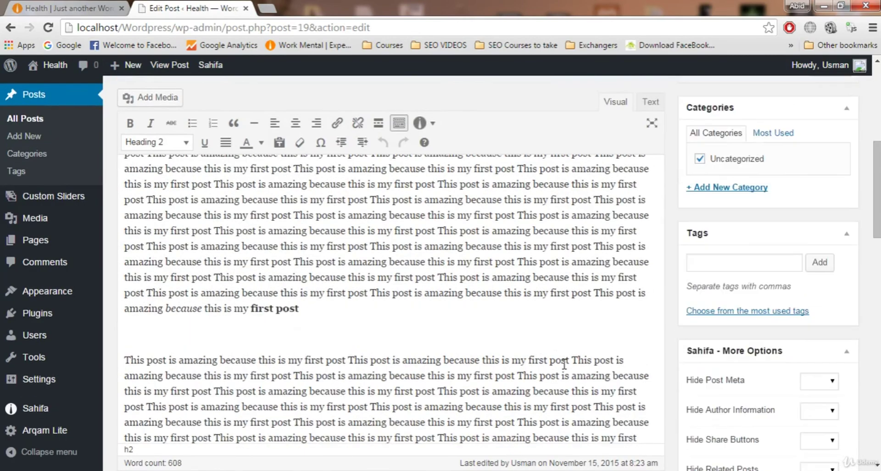
pyautogui.scroll(2, 558, 340)
pyautogui.scroll(3, 525, 317)
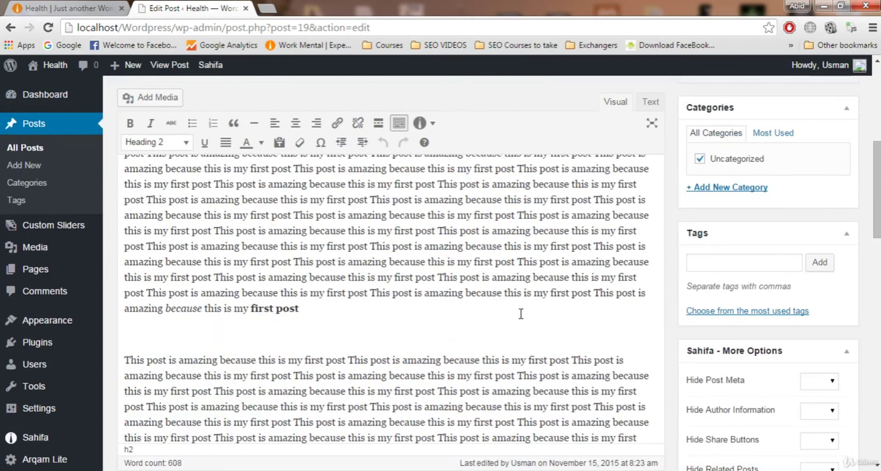
pyautogui.scroll(-3, 342, 288)
pyautogui.scroll(3, 346, 293)
pyautogui.scroll(6, 377, 272)
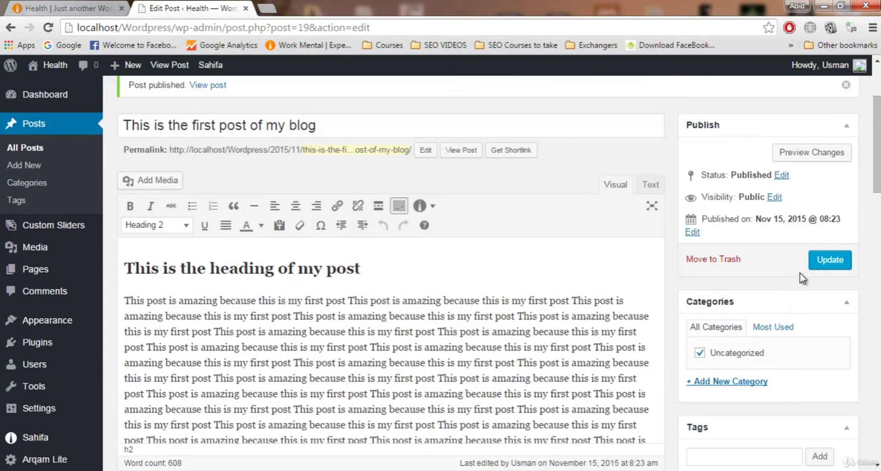
pyautogui.scroll(2, 399, 286)
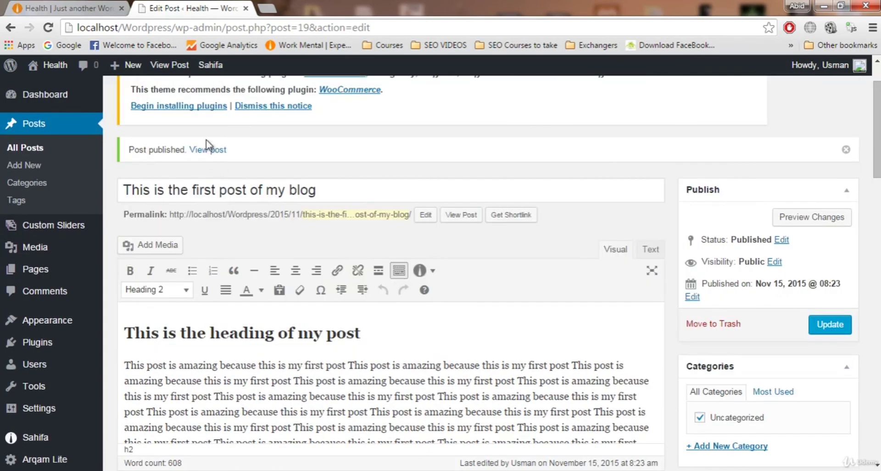
pyautogui.click(59, 8)
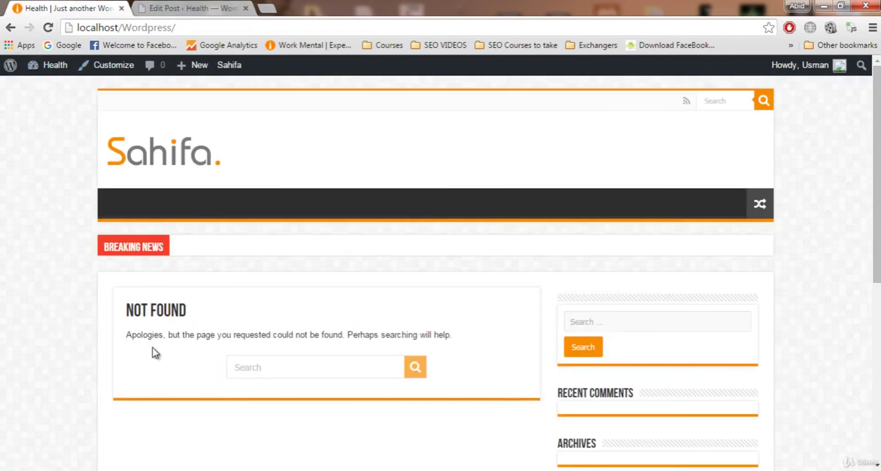
# - Refresh the blog home page so the new post replaces Not Found
pyautogui.scroll(-3, 120, 327)
pyautogui.scroll(3, 121, 327)
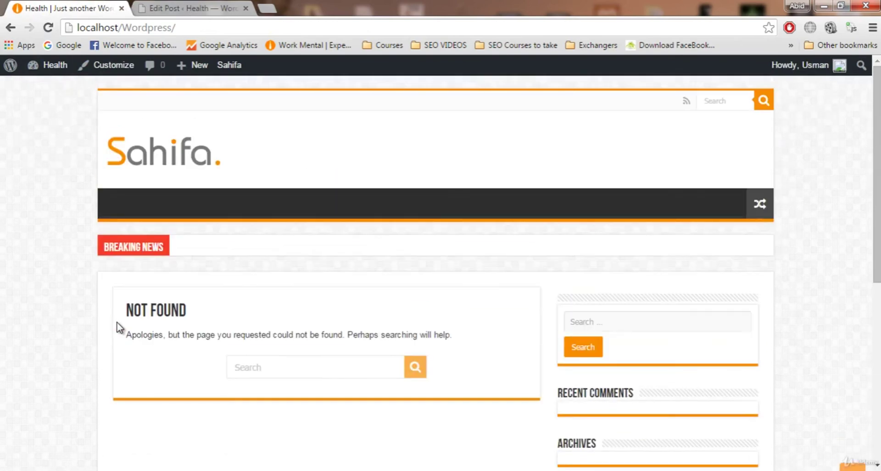
pyautogui.click(48, 27)
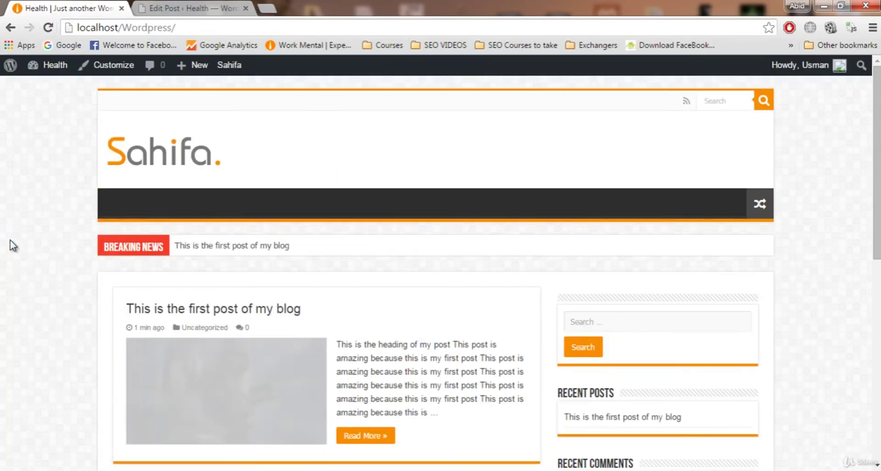
# - Scroll to 'This is the first post of my blog' and open it with Read More
pyautogui.scroll(-2, 11, 253)
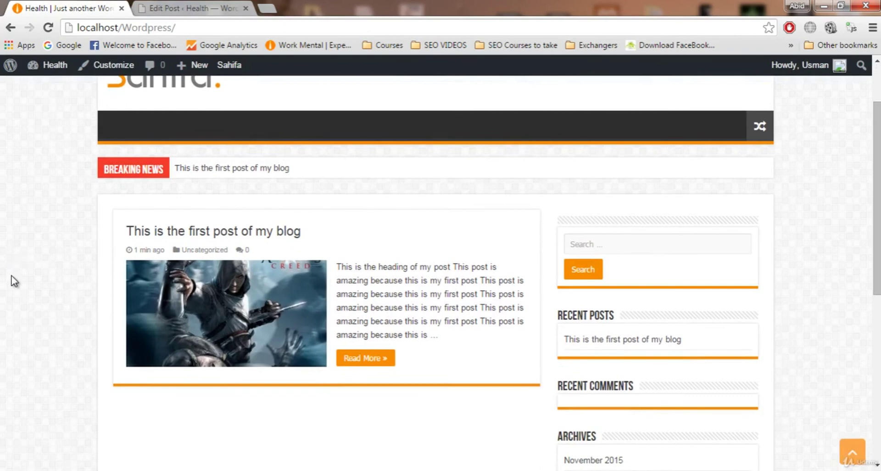
pyautogui.scroll(-2, 13, 283)
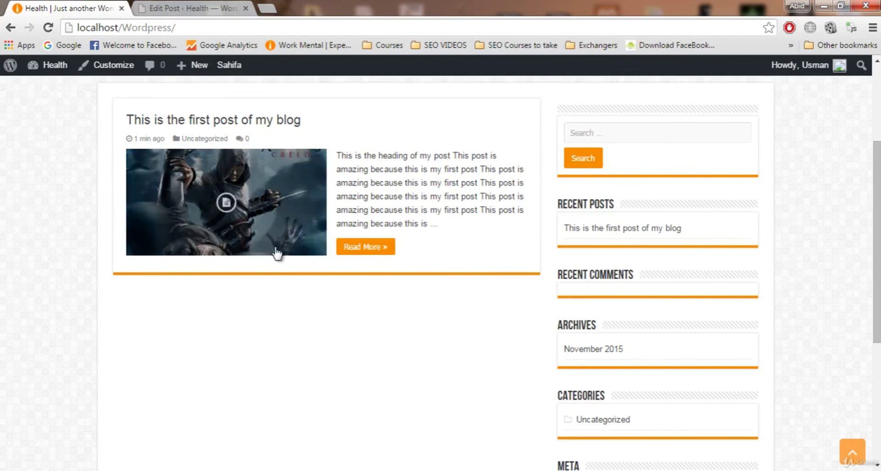
pyautogui.click(366, 250)
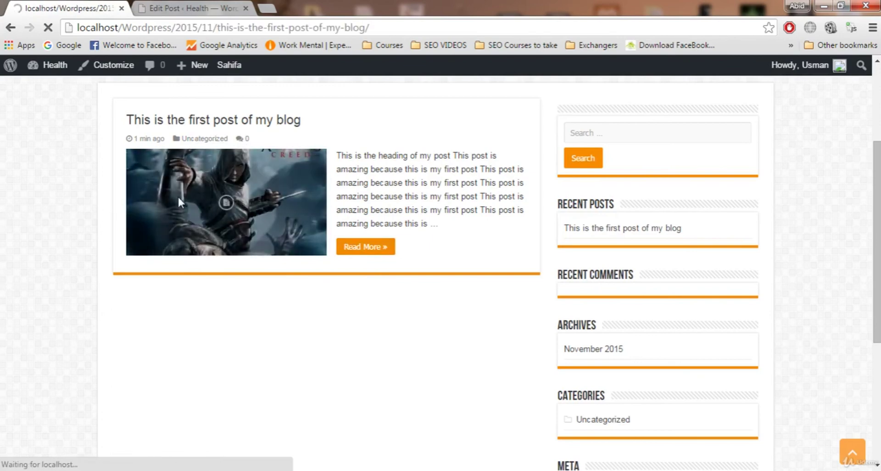
# - Go back home, reopen the post, and scroll through its heading, text and wrapped guitar image
pyautogui.click(10, 28)
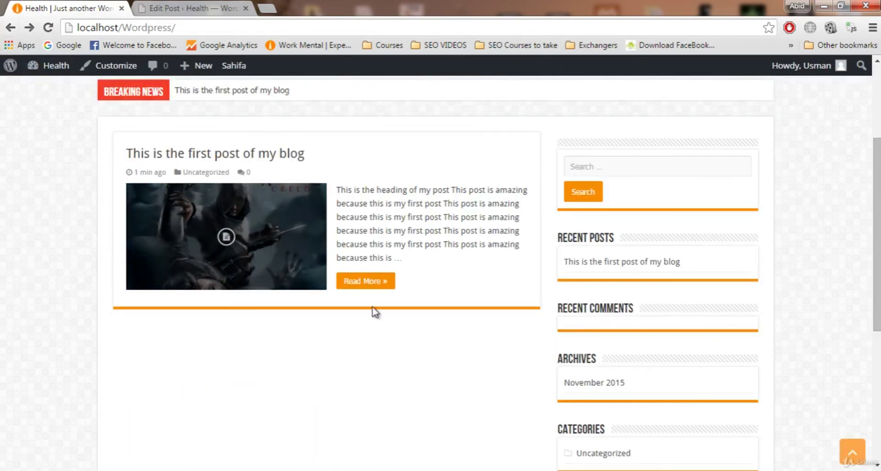
pyautogui.click(374, 283)
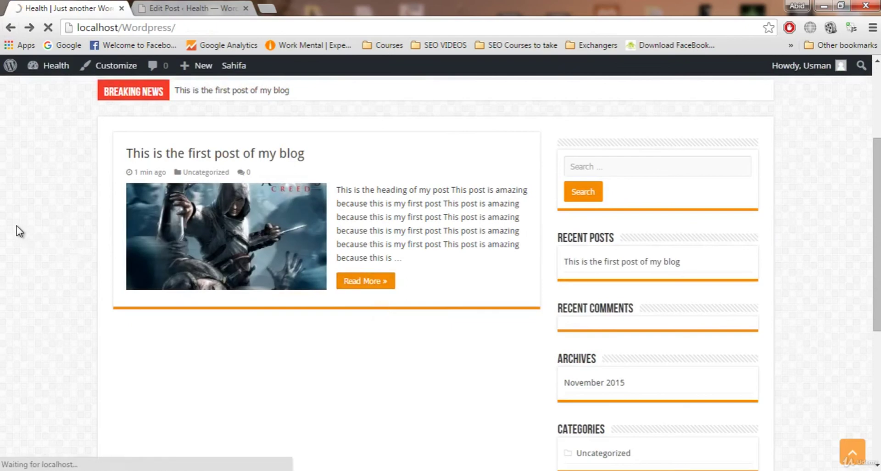
pyautogui.scroll(-2, 48, 274)
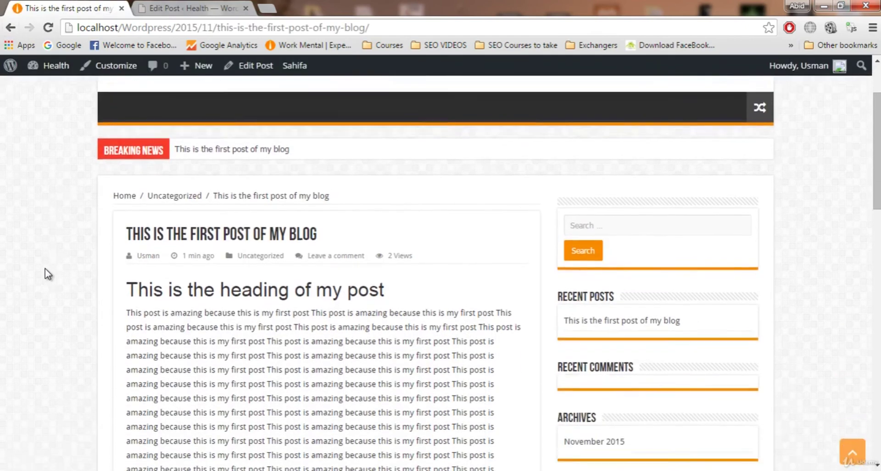
pyautogui.scroll(-7, 47, 274)
pyautogui.scroll(8, 46, 272)
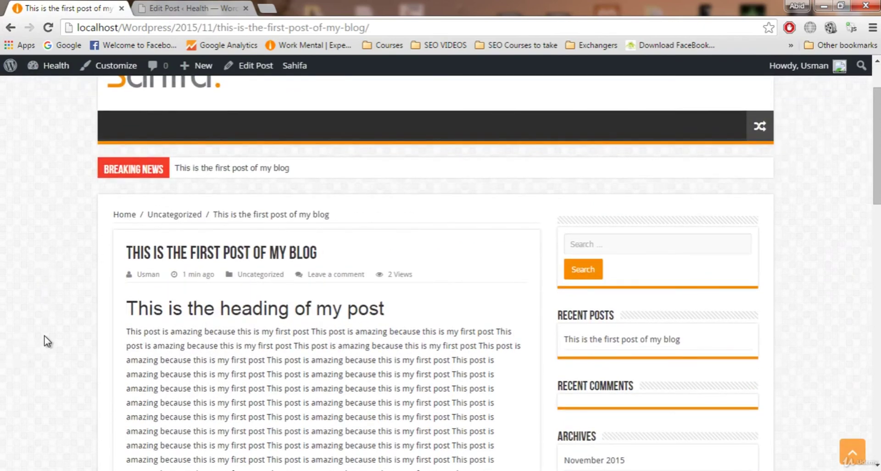
pyautogui.scroll(-2, 215, 308)
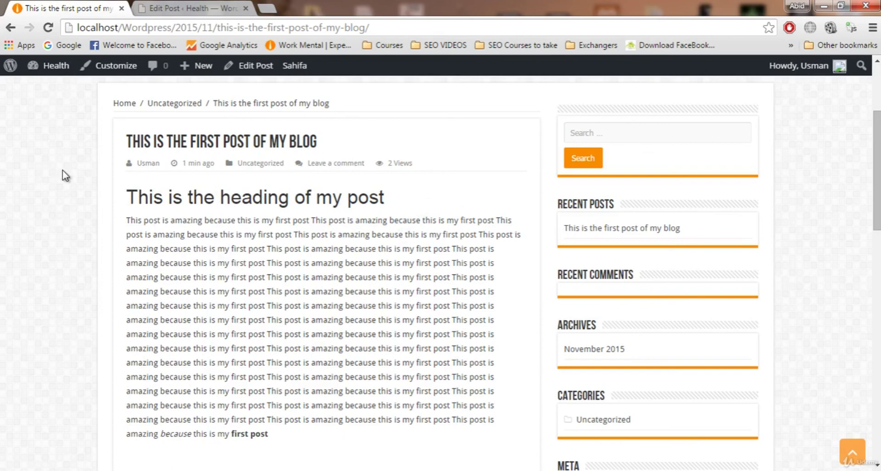
pyautogui.scroll(4, 57, 204)
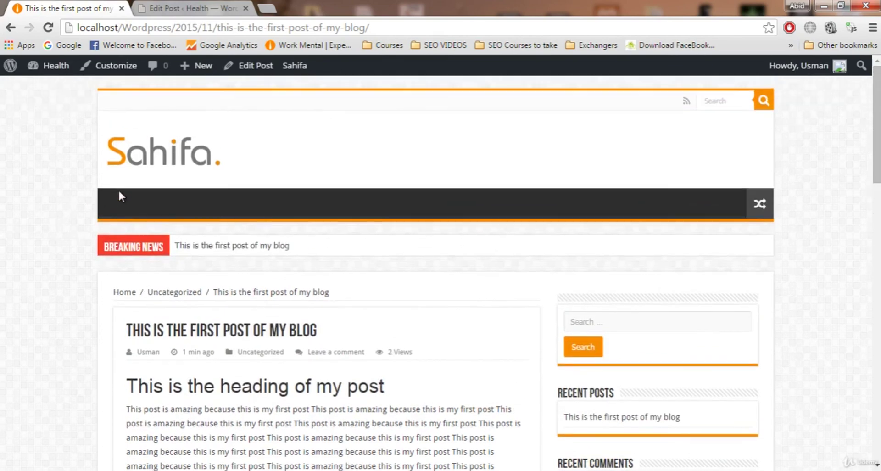
pyautogui.scroll(-2, 47, 263)
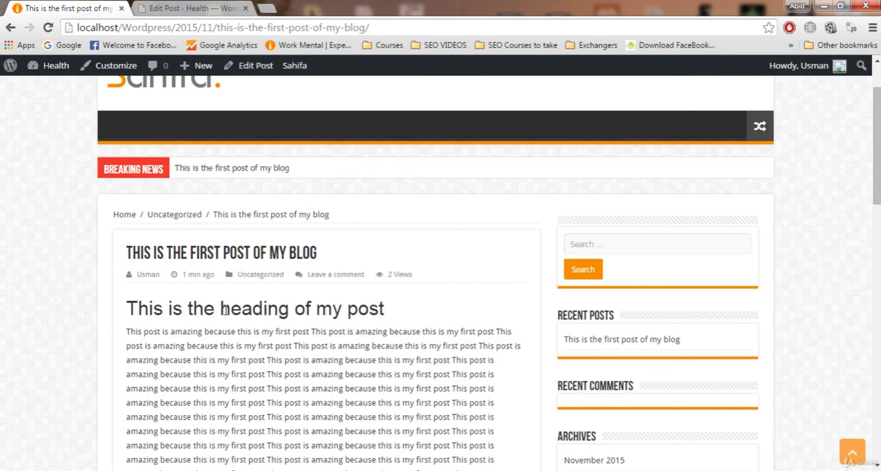
pyautogui.scroll(-6, 224, 309)
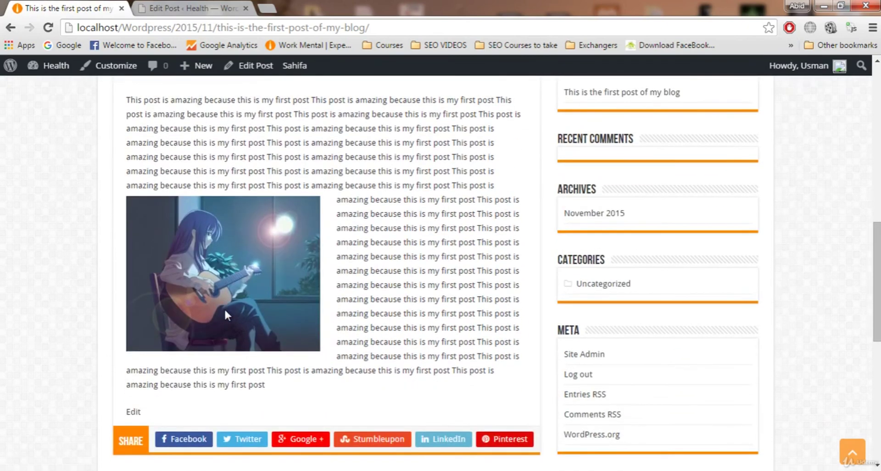
pyautogui.scroll(5, 224, 307)
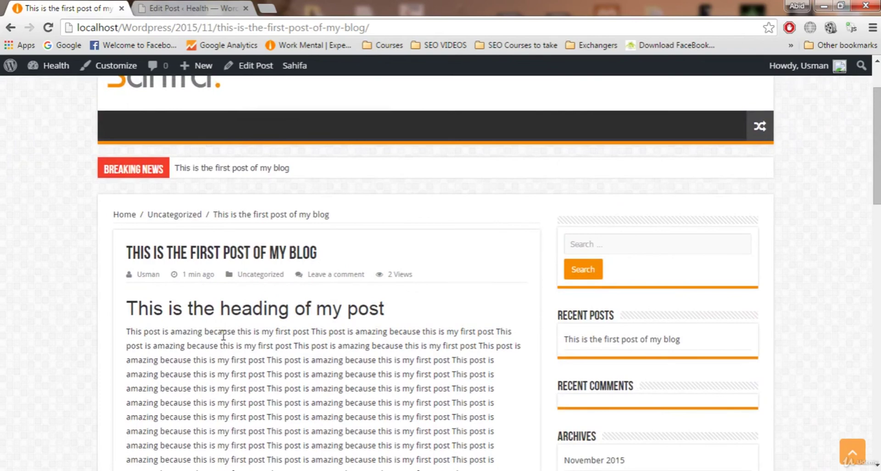
pyautogui.scroll(-3, 222, 360)
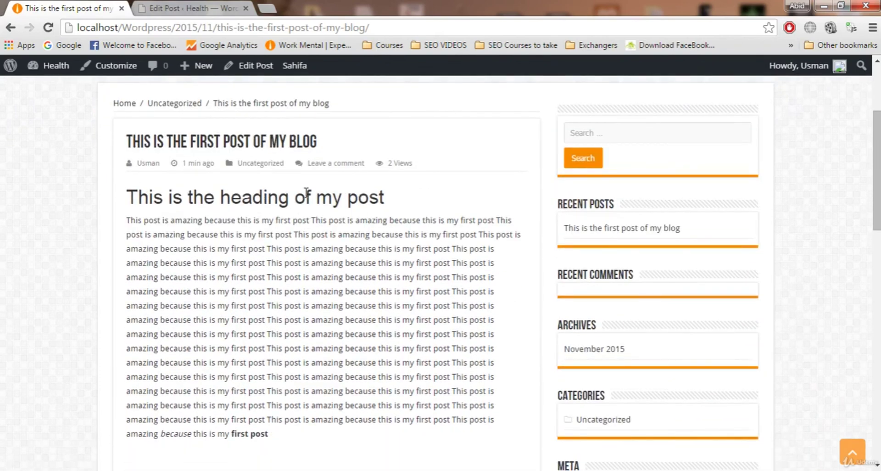
# - Reload the post page with F5 and check its content again
pyautogui.press('F5')
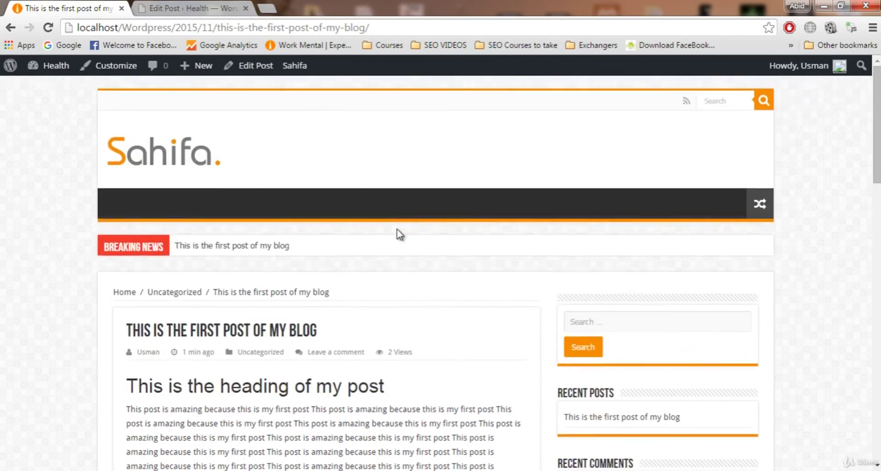
pyautogui.scroll(-10, 397, 234)
pyautogui.scroll(10, 397, 235)
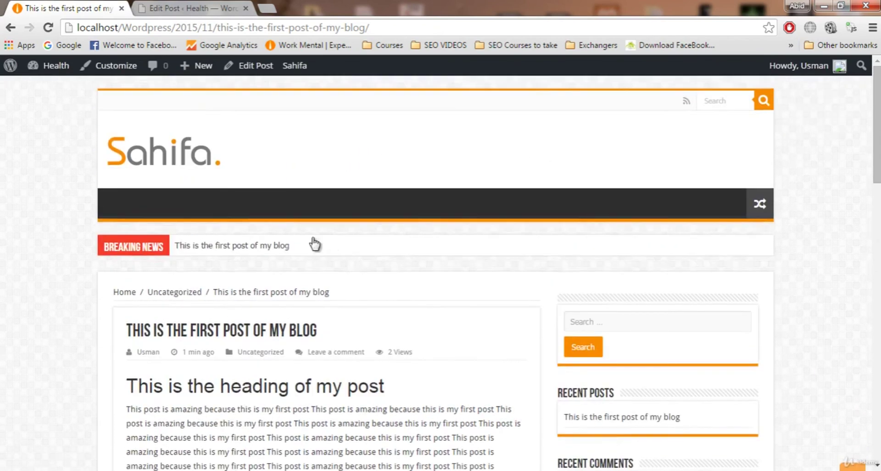